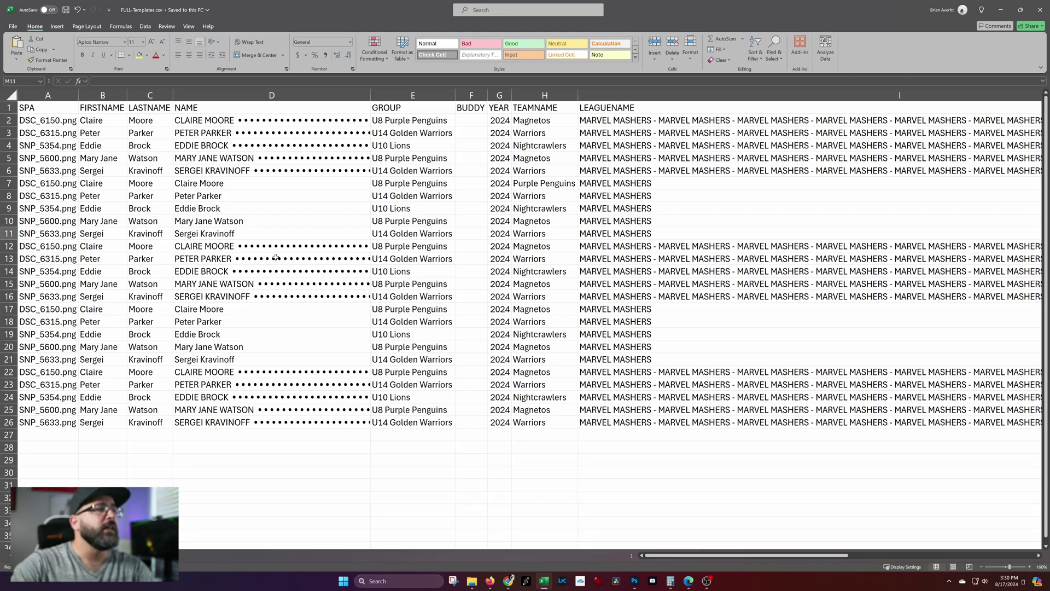
Step: Examine the SPA, first name, last name, name, group, year, buddy and team name columns of the FULL-Templates.csv data
{"action": "left_click", "coordinate": [61, 97]}
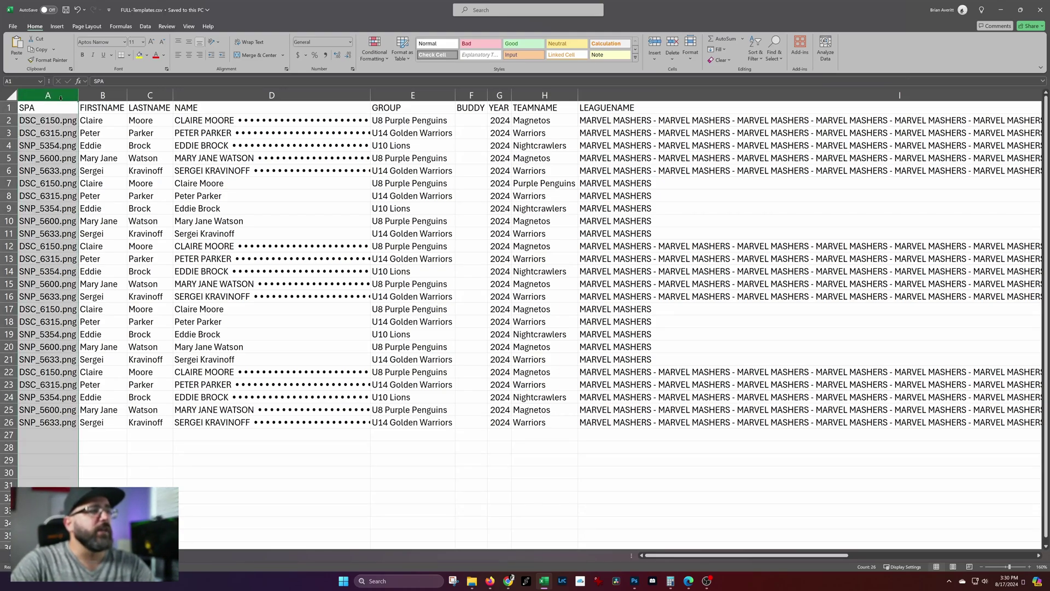
{"action": "left_click", "coordinate": [98, 96]}
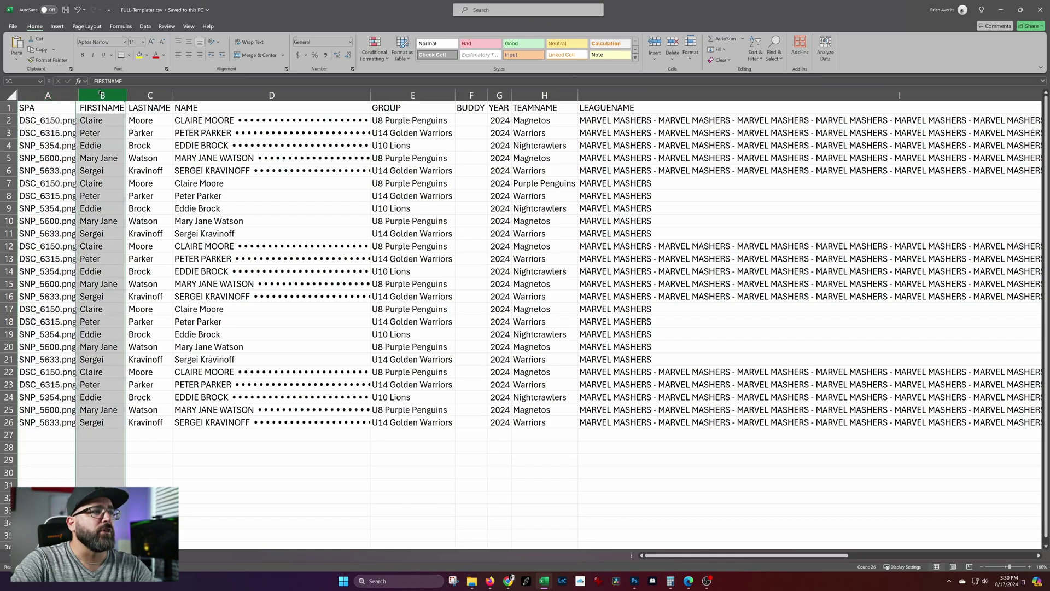
{"action": "left_click", "coordinate": [150, 96]}
{"action": "left_click", "coordinate": [202, 96]}
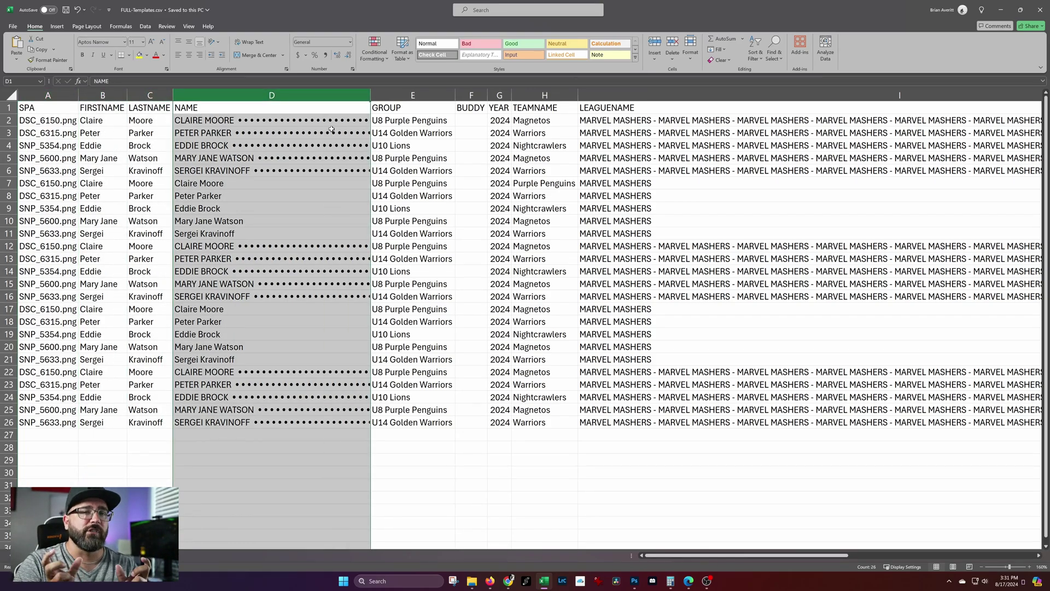
{"action": "left_click", "coordinate": [429, 91]}
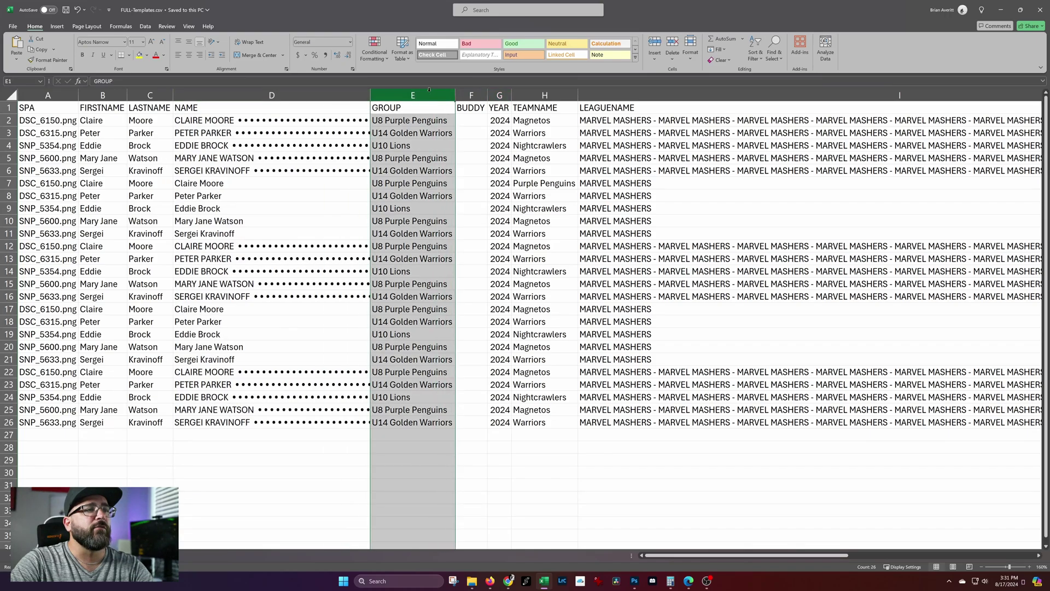
{"action": "left_click", "coordinate": [499, 96]}
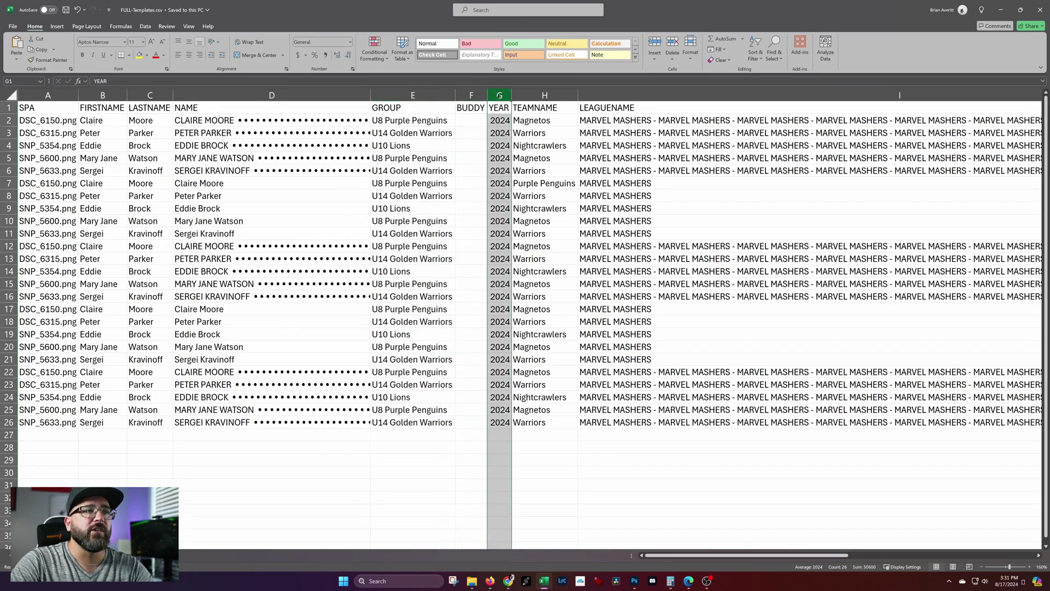
{"action": "left_click", "coordinate": [481, 91]}
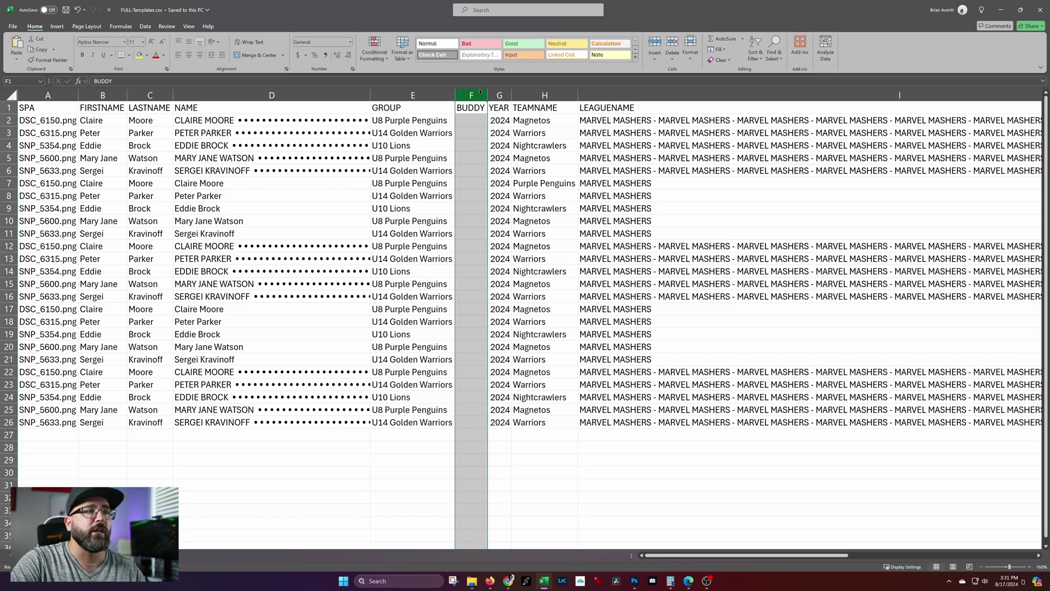
{"action": "left_click", "coordinate": [559, 99]}
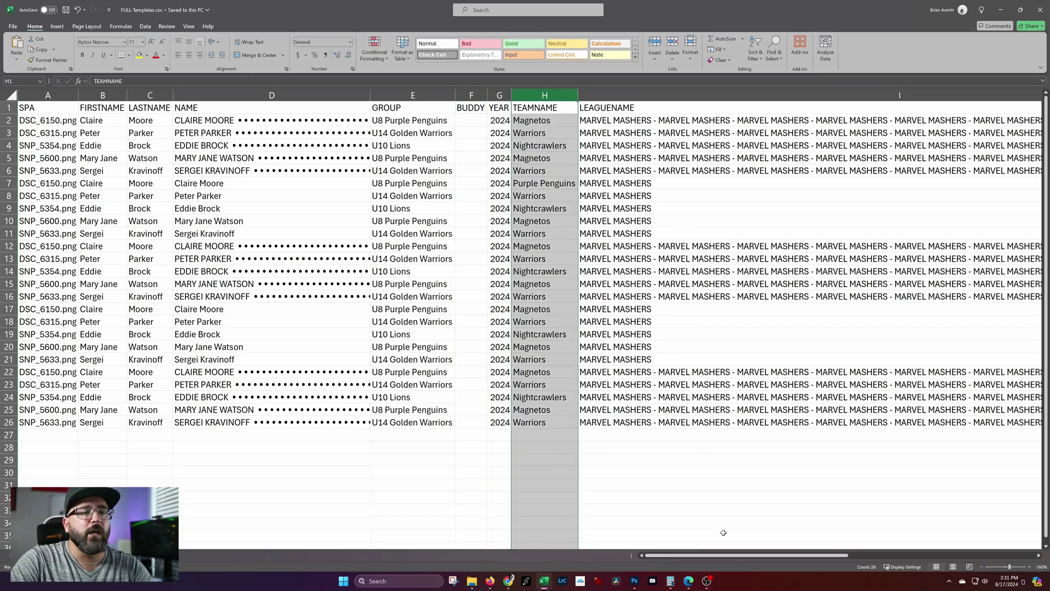
Step: Examine the Template File column to see which PSD template is assigned to each group of rows
{"action": "left_click_drag", "start_coordinate": [733, 555], "coordinate": [911, 555]}
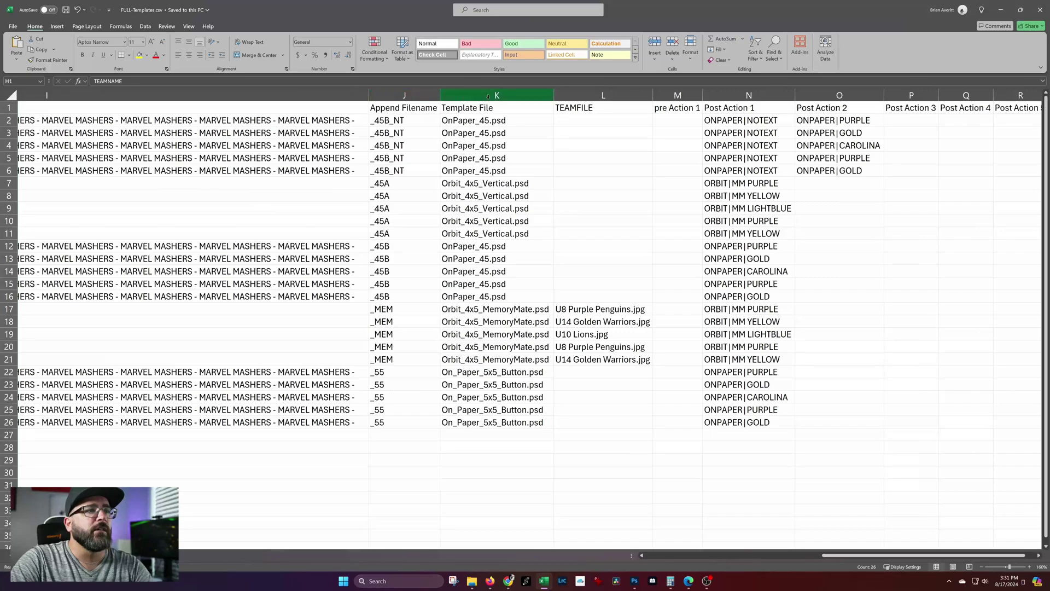
{"action": "left_click", "coordinate": [488, 96]}
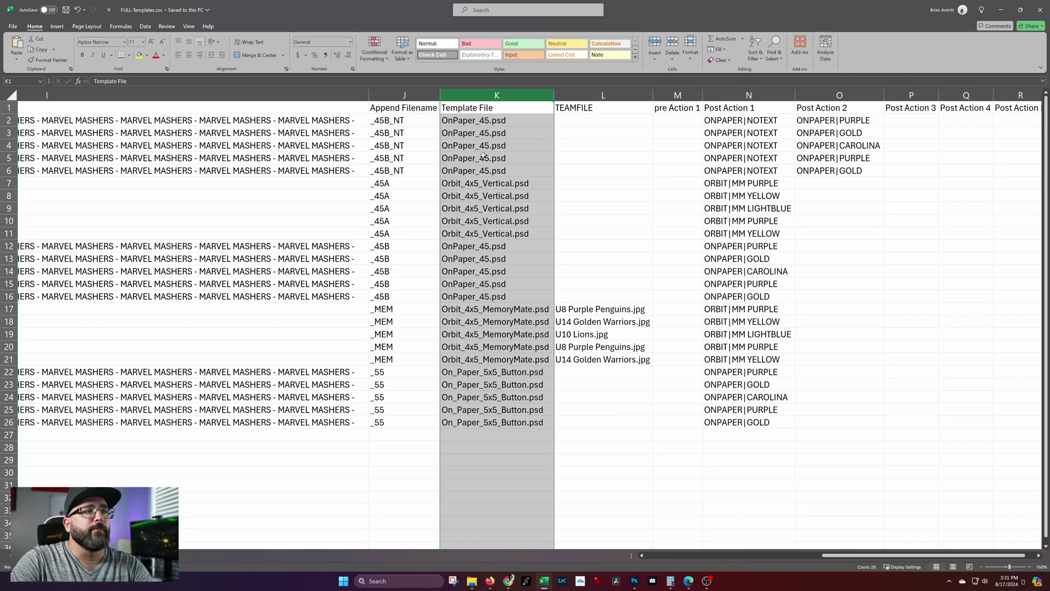
{"action": "left_click", "coordinate": [483, 133]}
{"action": "left_click", "coordinate": [487, 196]}
{"action": "key", "text": "Down"}
{"action": "key", "text": "Down"}
{"action": "key", "text": "Down"}
{"action": "key", "text": "Down"}
{"action": "key", "text": "Down"}
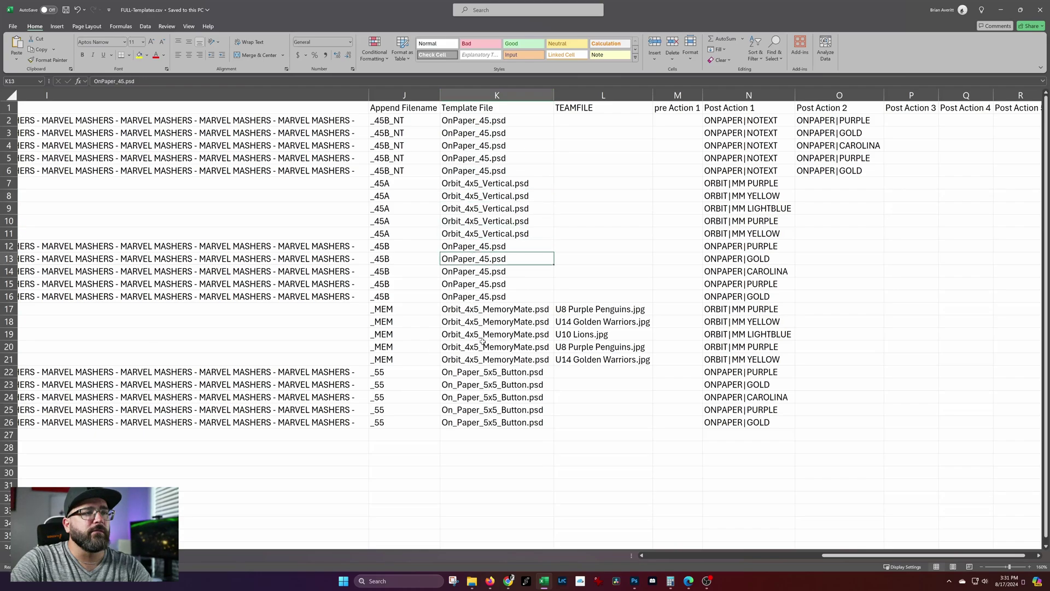
{"action": "left_click", "coordinate": [469, 336]}
{"action": "left_click", "coordinate": [472, 147]}
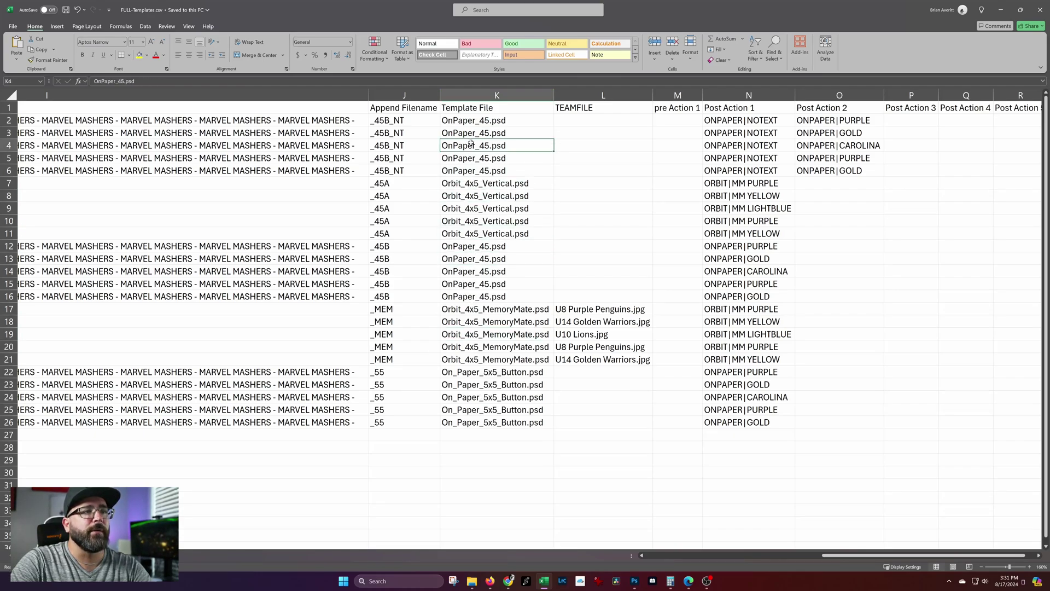
Step: Compare the Post Action 1 entries with the template used in each block of rows, from row 2 to row 26
{"action": "left_click_drag", "start_coordinate": [760, 115], "coordinate": [750, 171]}
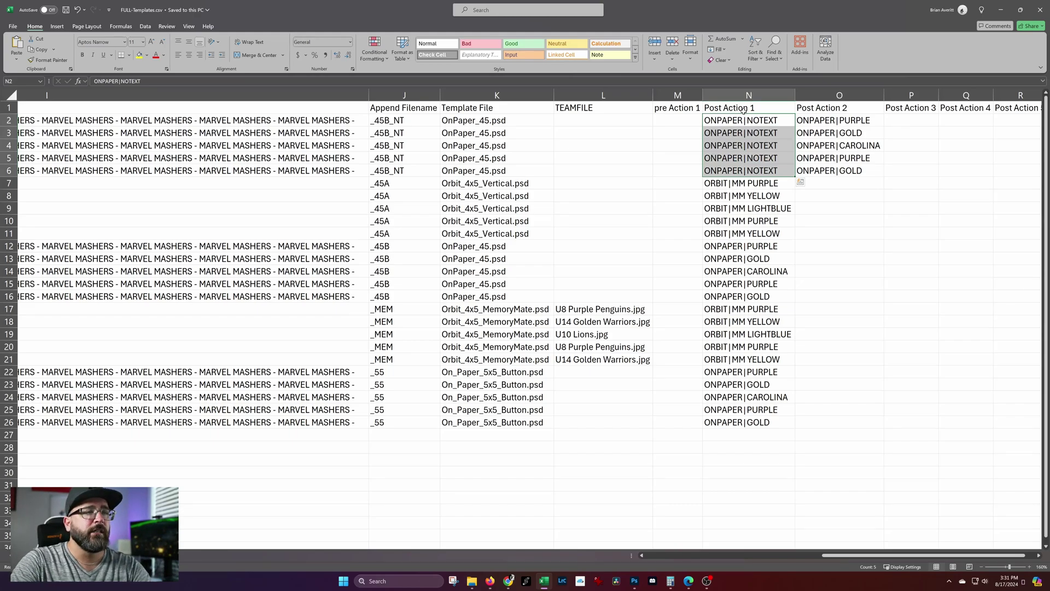
{"action": "left_click_drag", "start_coordinate": [404, 183], "coordinate": [518, 235]}
{"action": "left_click_drag", "start_coordinate": [765, 183], "coordinate": [768, 237]}
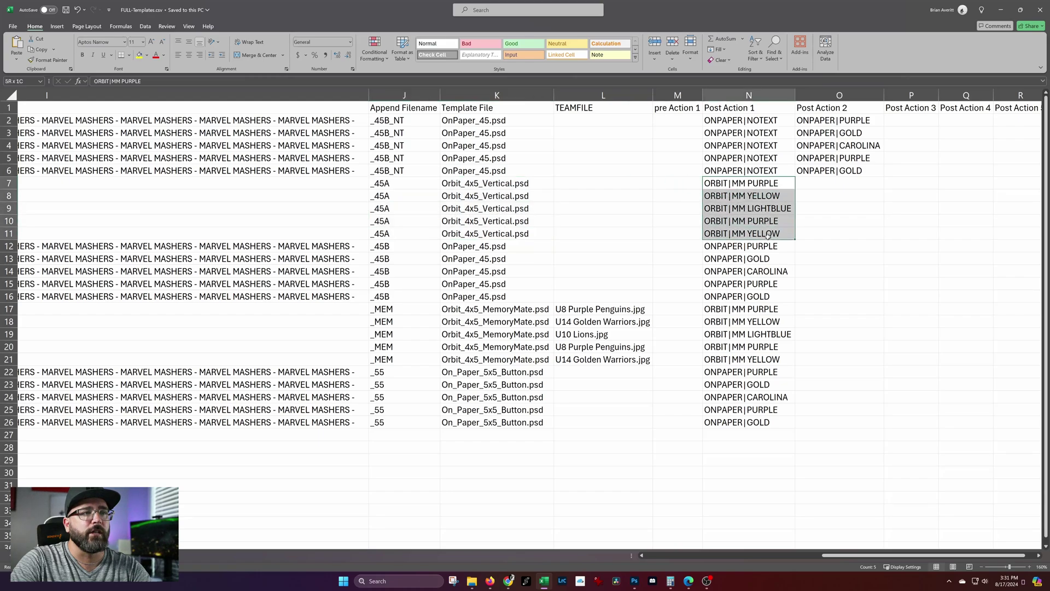
{"action": "left_click_drag", "start_coordinate": [395, 258], "coordinate": [541, 286]}
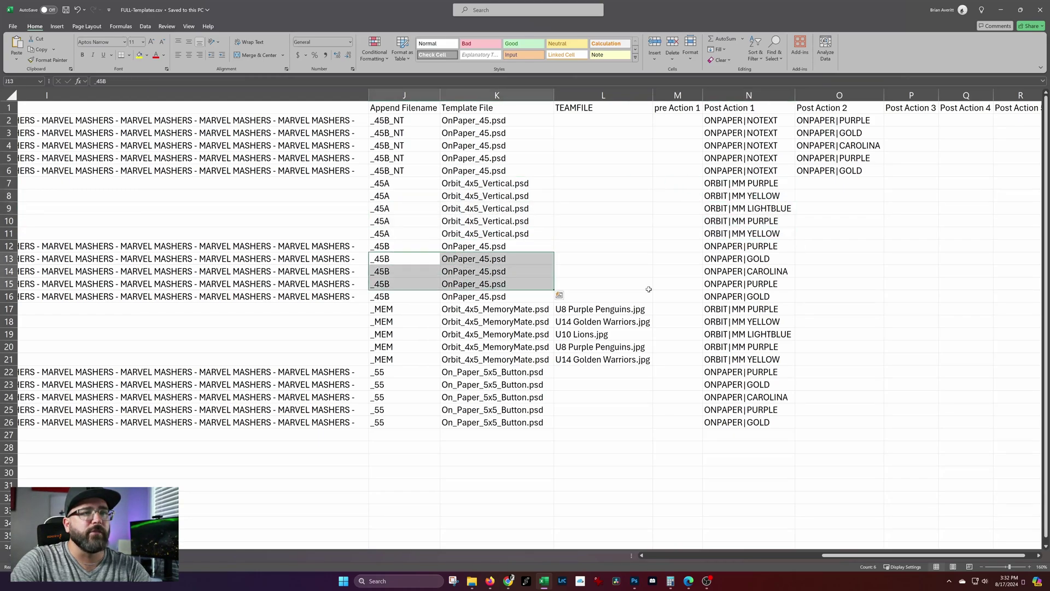
{"action": "left_click_drag", "start_coordinate": [737, 244], "coordinate": [739, 296]}
{"action": "left_click_drag", "start_coordinate": [485, 309], "coordinate": [741, 359]}
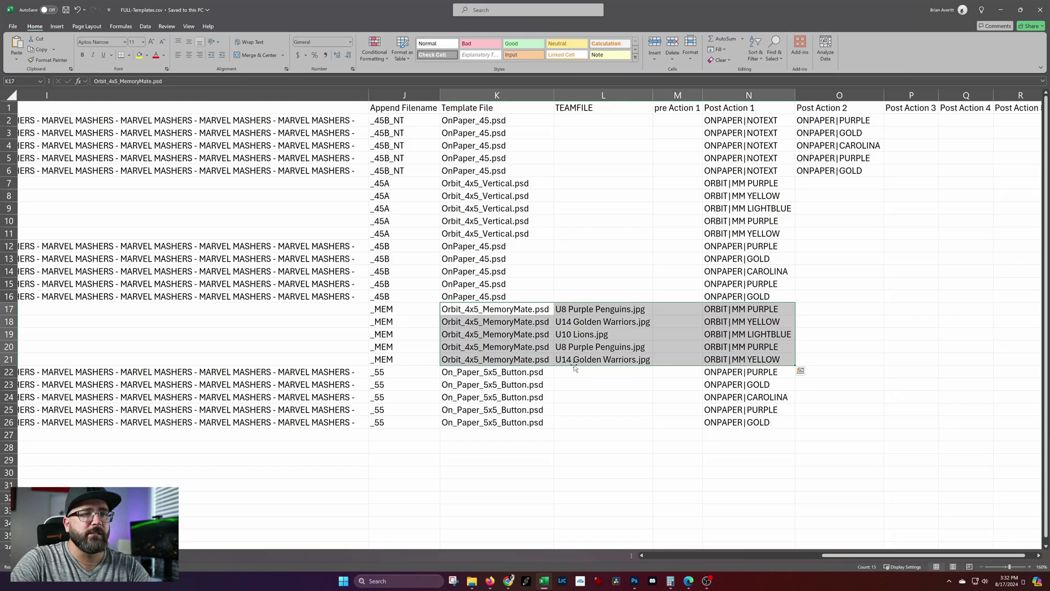
{"action": "left_click_drag", "start_coordinate": [486, 374], "coordinate": [722, 420]}
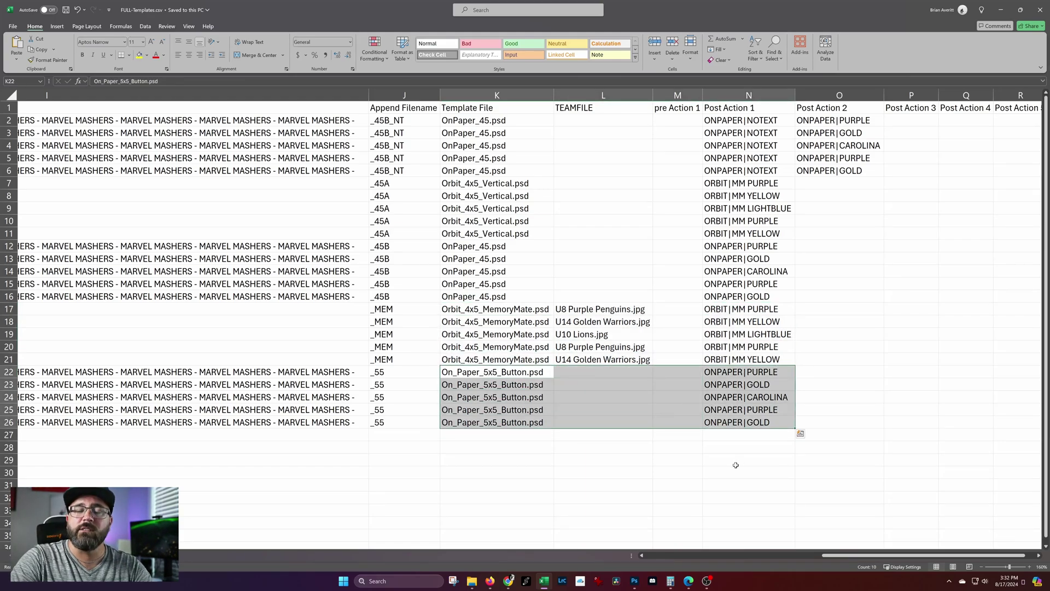
{"action": "left_click", "coordinate": [670, 475]}
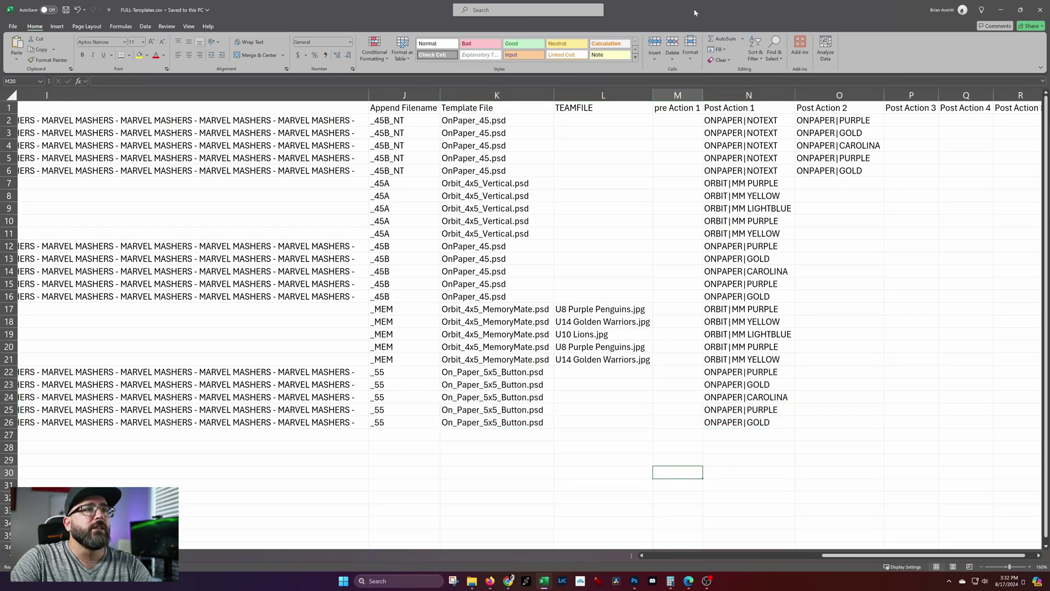
Step: Switch to Photoshop, open Sports Photo Automation's batch processing settings and choose Extracts as the player images folder
{"action": "key", "text": "alt+Tab"}
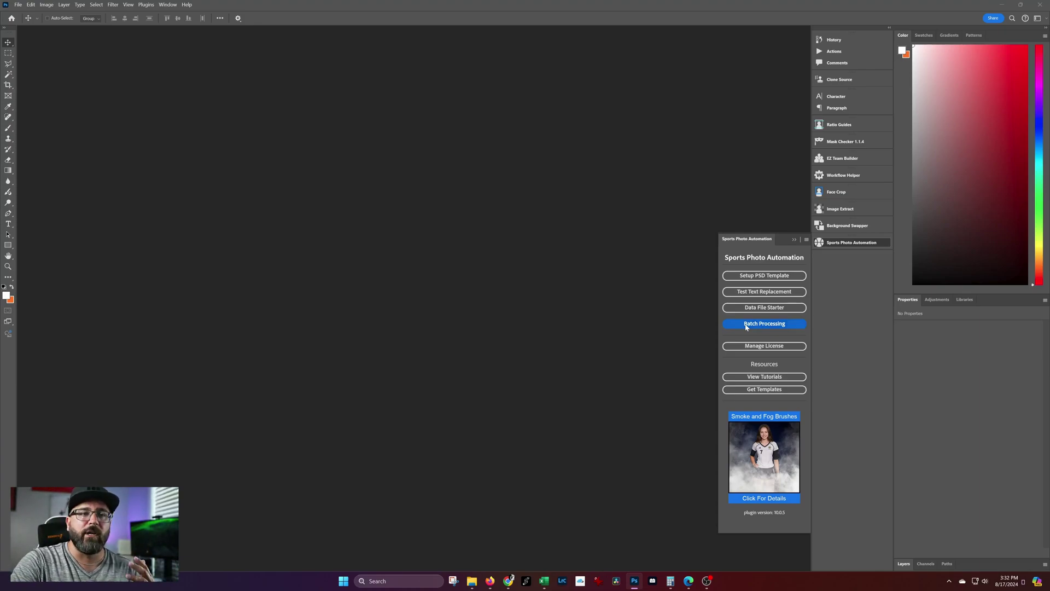
{"action": "left_click", "coordinate": [747, 326]}
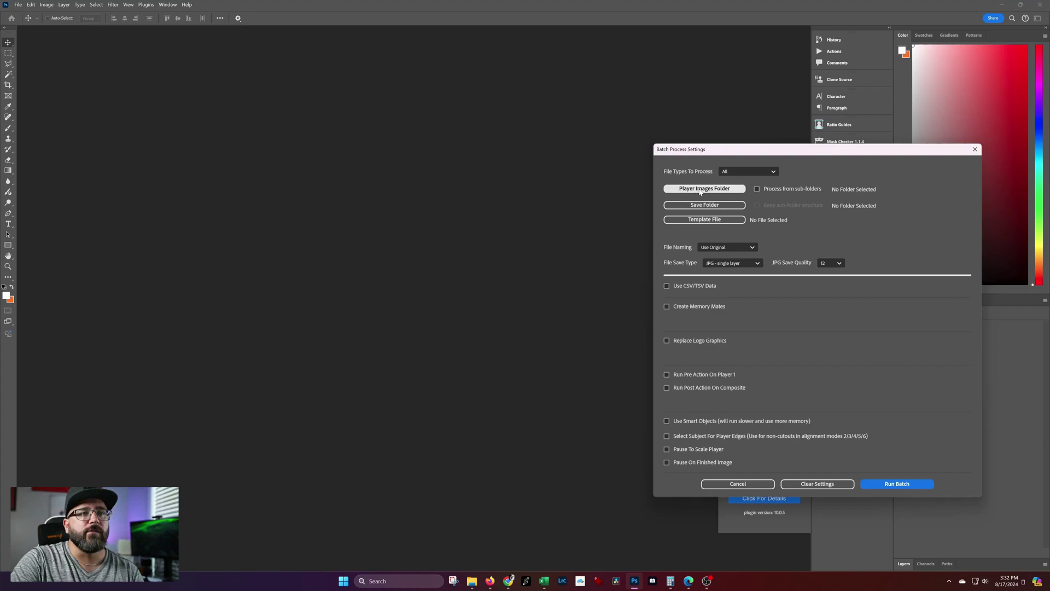
{"action": "left_click", "coordinate": [709, 190]}
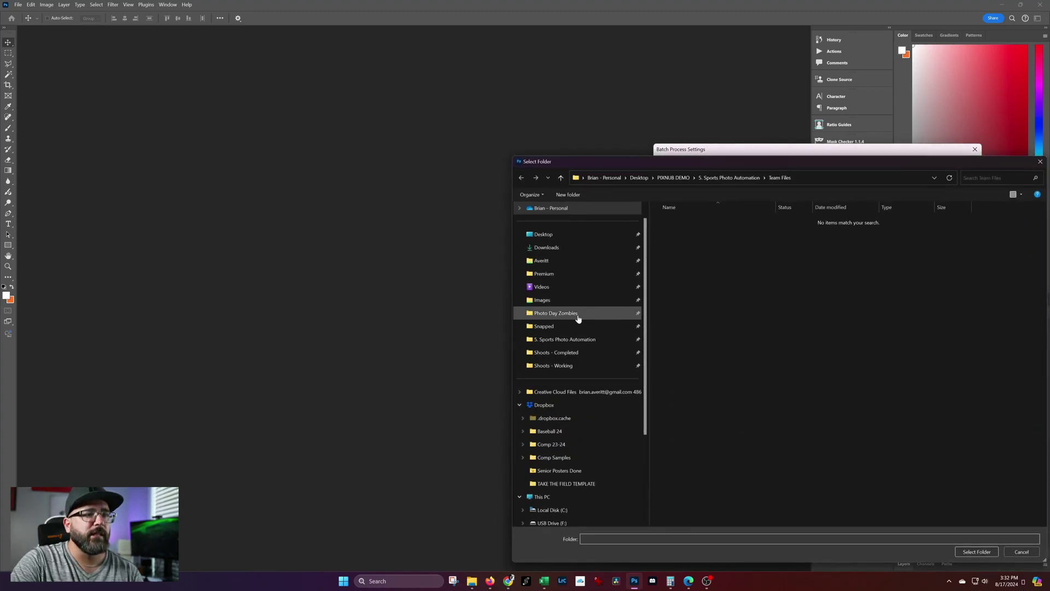
{"action": "left_click", "coordinate": [729, 177]}
{"action": "left_click", "coordinate": [691, 338]}
{"action": "double_click", "coordinate": [690, 340]}
{"action": "left_click", "coordinate": [967, 552]}
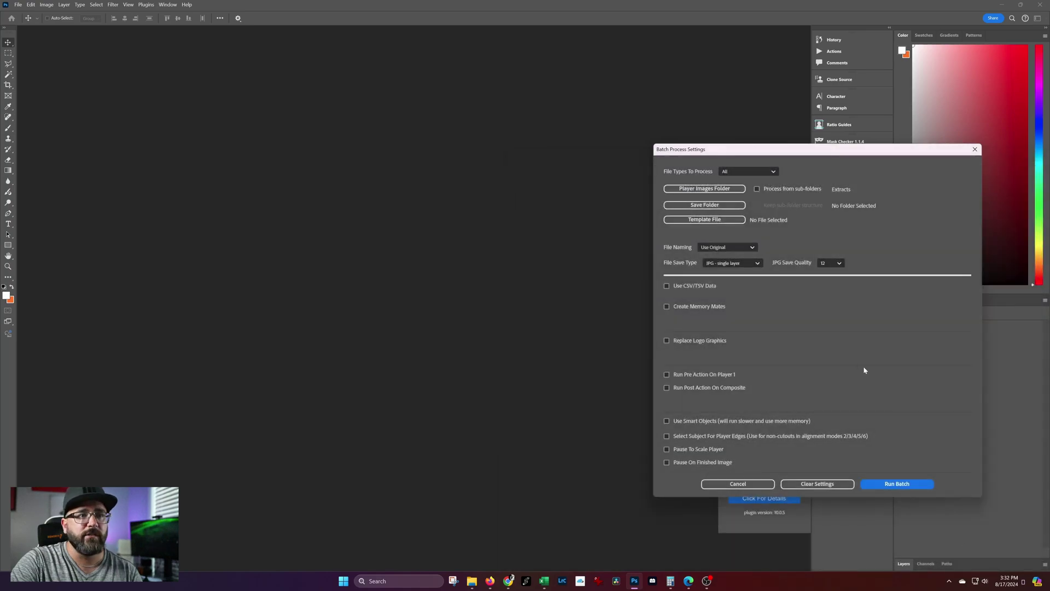
Step: Set the batch save folder to the Export folder inside 5. Templates
{"action": "left_click", "coordinate": [728, 206]}
{"action": "left_click", "coordinate": [729, 179]}
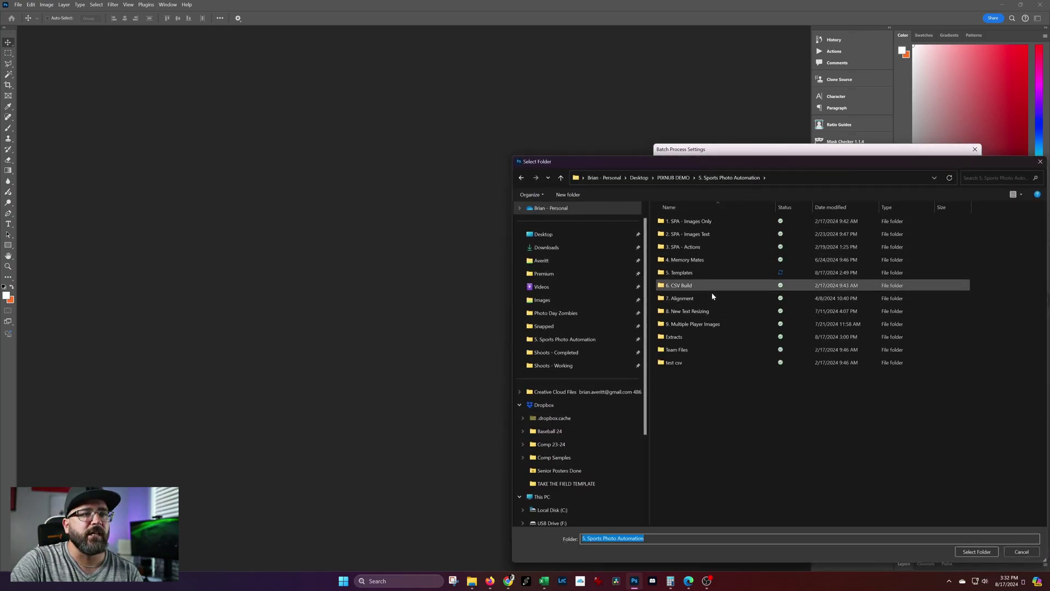
{"action": "double_click", "coordinate": [720, 273]}
{"action": "double_click", "coordinate": [678, 221]}
{"action": "left_click", "coordinate": [974, 552]}
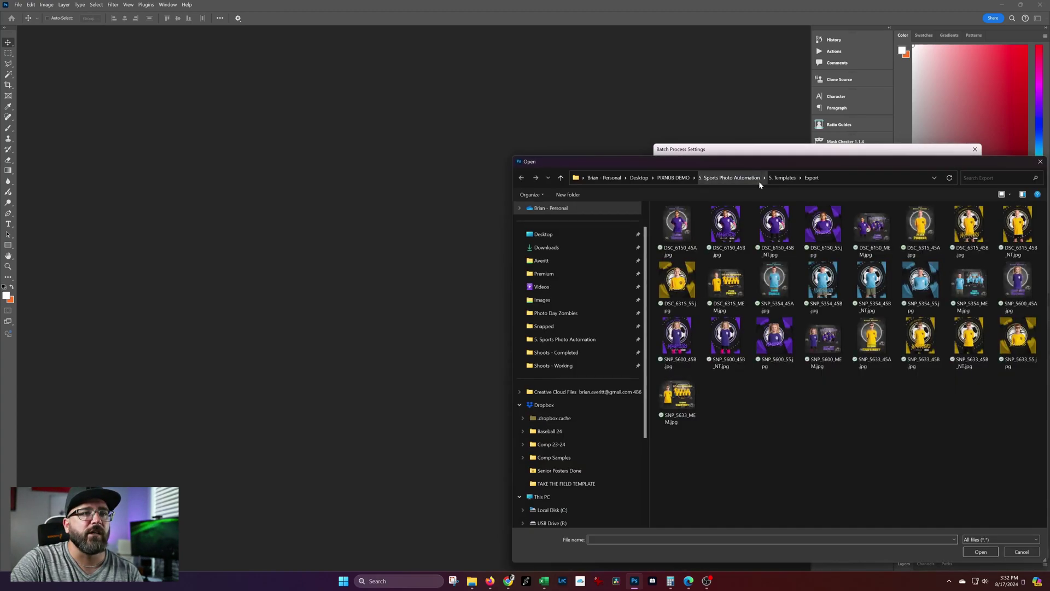
Step: Choose On_Paper_5x5_Button.psd from the 5. Templates folder as the batch template file
{"action": "left_click", "coordinate": [755, 179]}
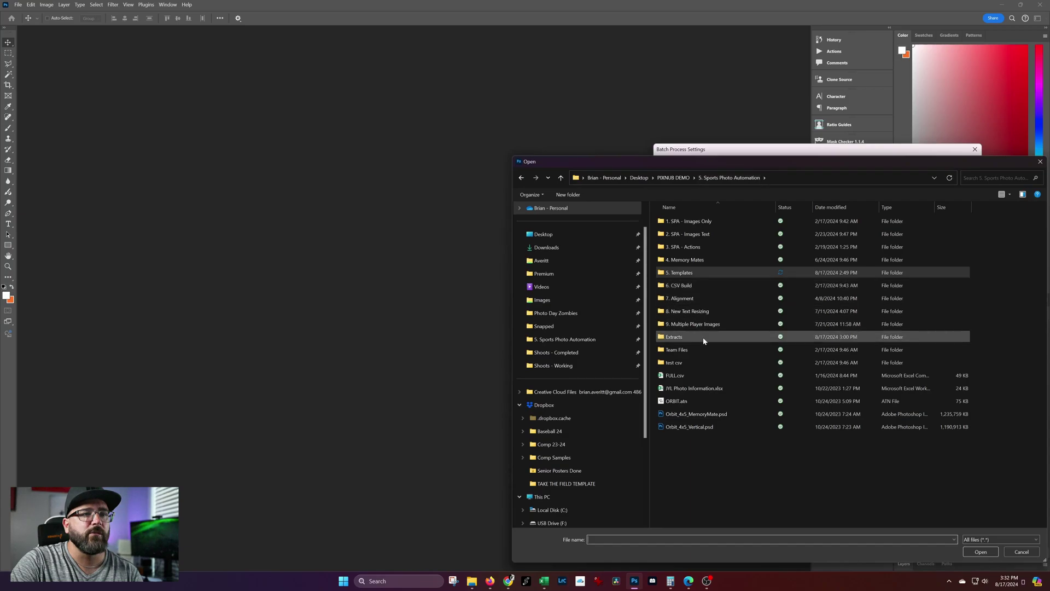
{"action": "left_click", "coordinate": [704, 275]}
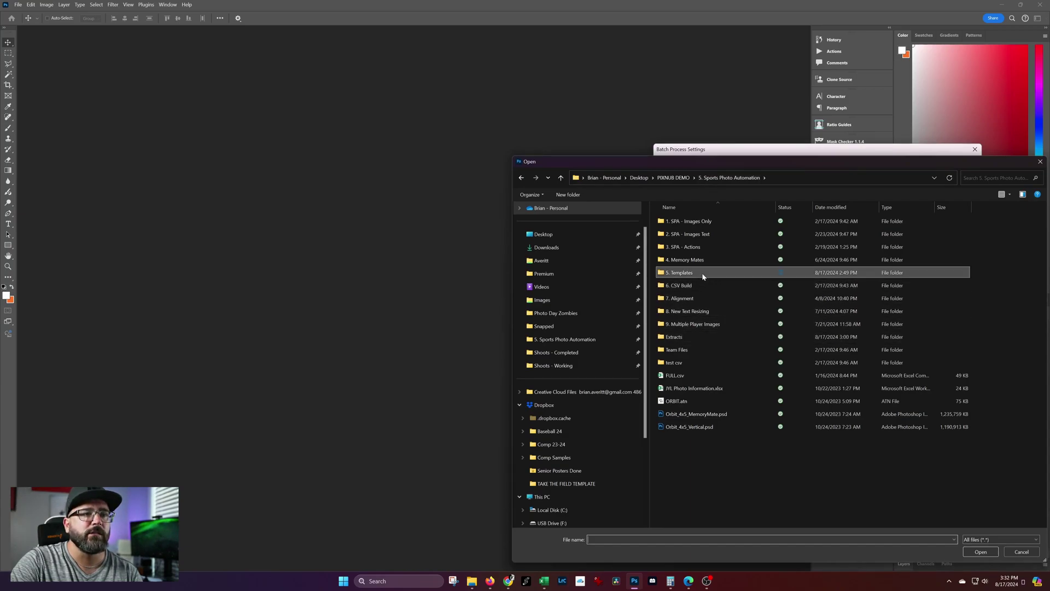
{"action": "double_click", "coordinate": [703, 276]}
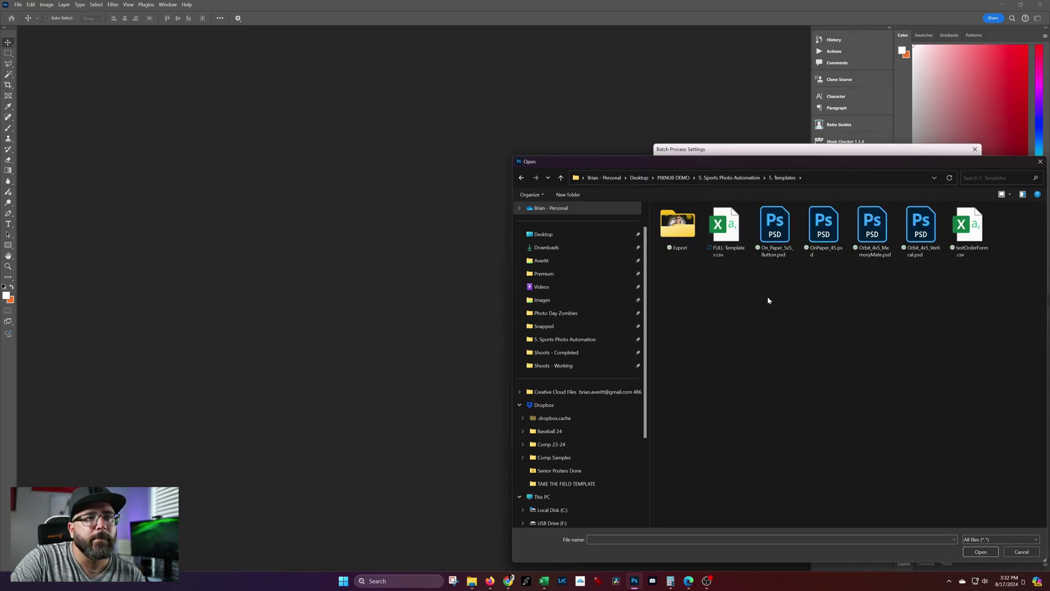
{"action": "double_click", "coordinate": [777, 252]}
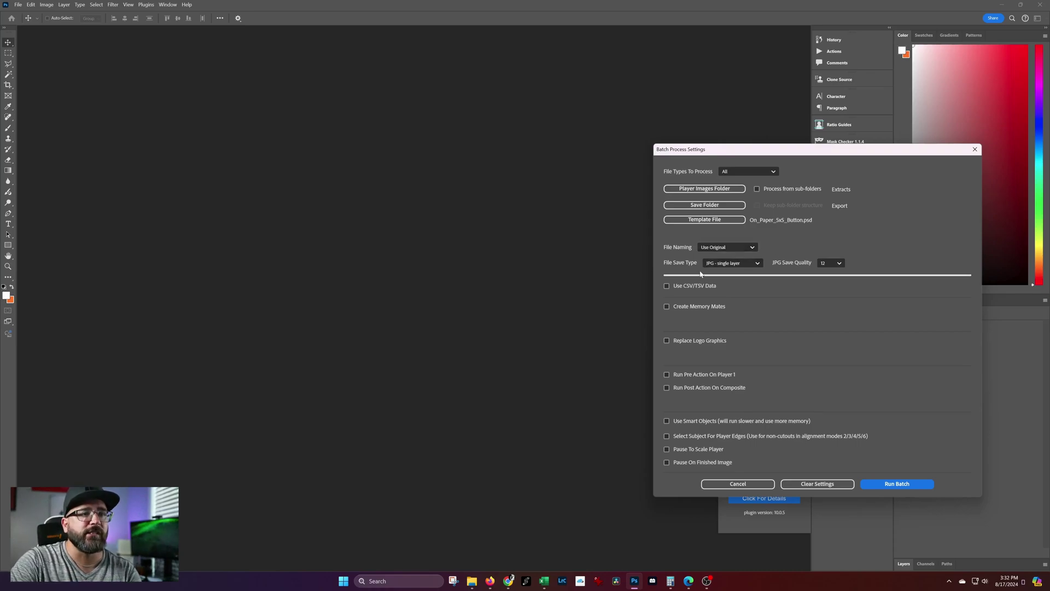
Step: Enable CSV/TSV data using FULL-Templates.csv and turn on Create Memory Mates
{"action": "left_click", "coordinate": [682, 285]}
{"action": "left_click", "coordinate": [760, 289]}
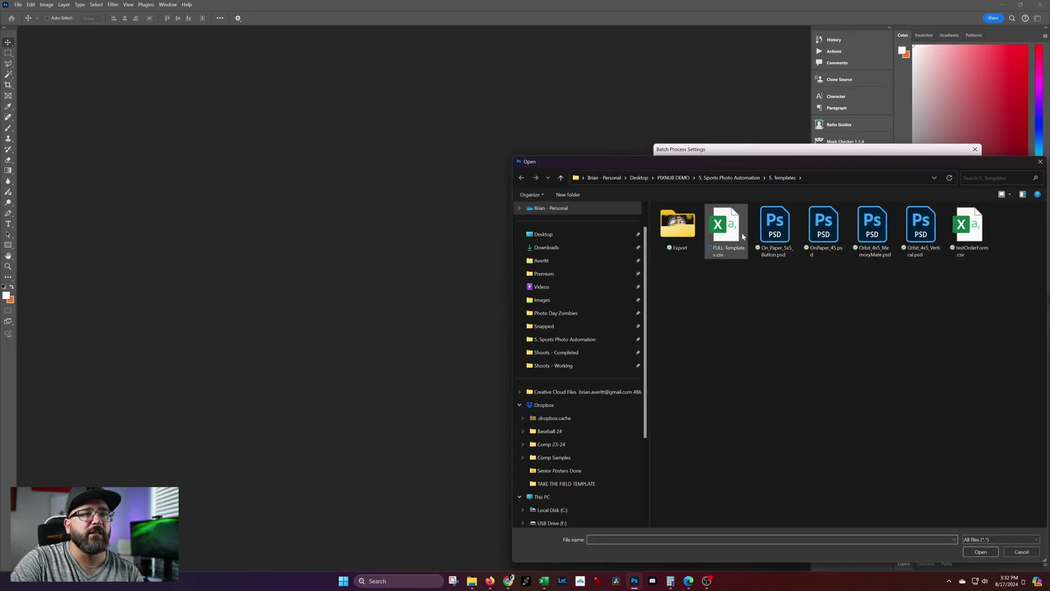
{"action": "left_click", "coordinate": [743, 238]}
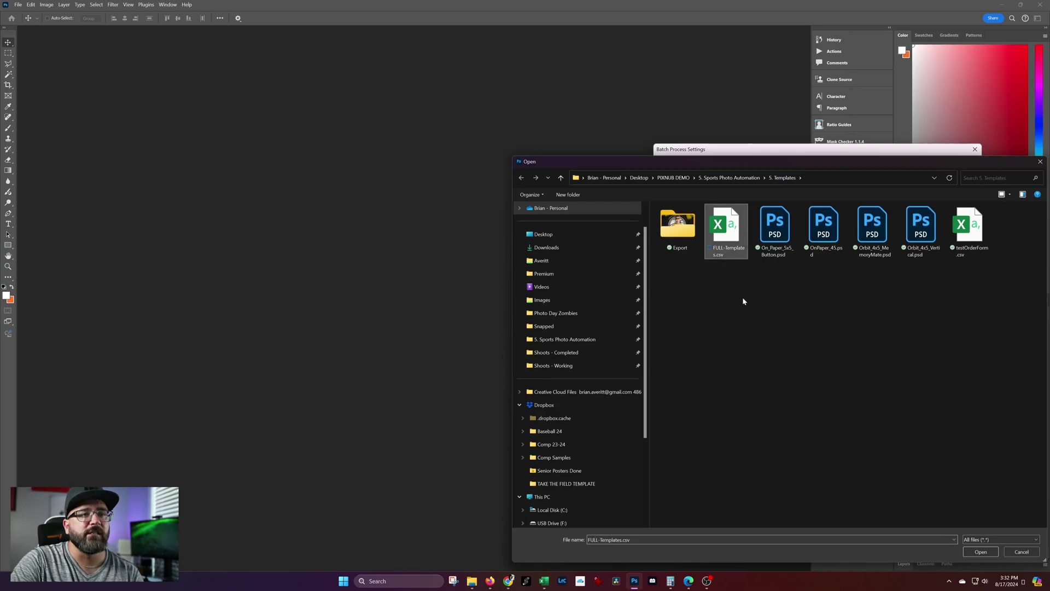
{"action": "left_click", "coordinate": [980, 550]}
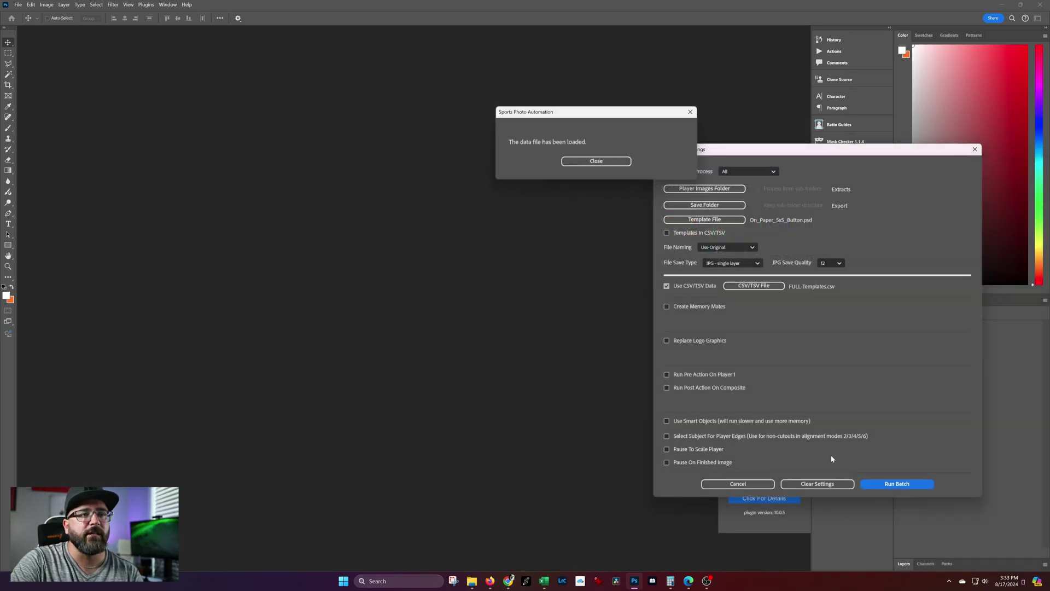
{"action": "left_click", "coordinate": [597, 163]}
{"action": "left_click", "coordinate": [668, 307]}
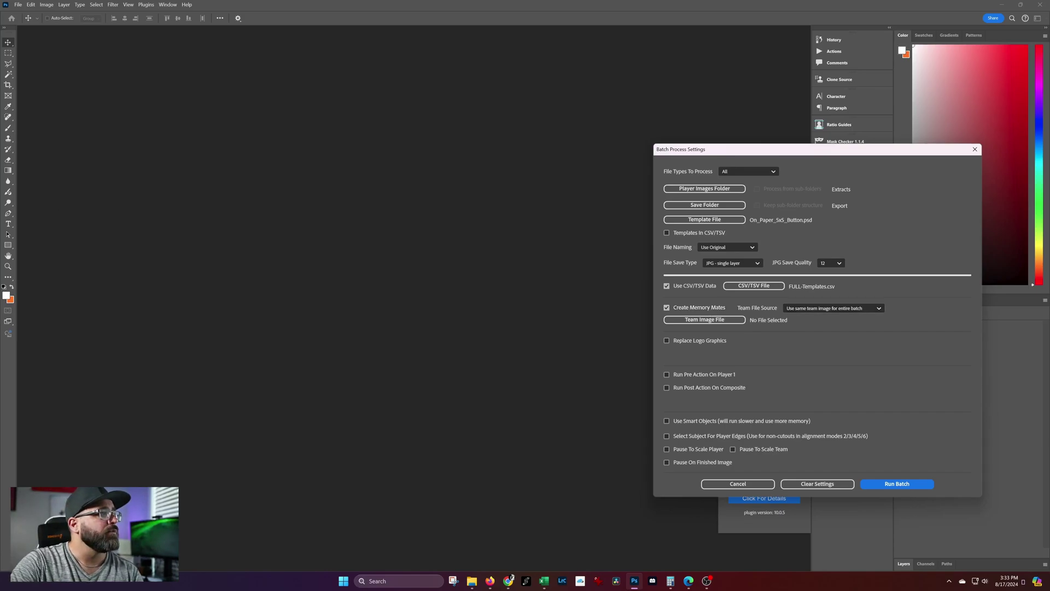
Step: Switch to the Excel data file, check the TEAMFILE entries for the memory mate rows, and return to the batch settings
{"action": "key", "text": "alt+Tab"}
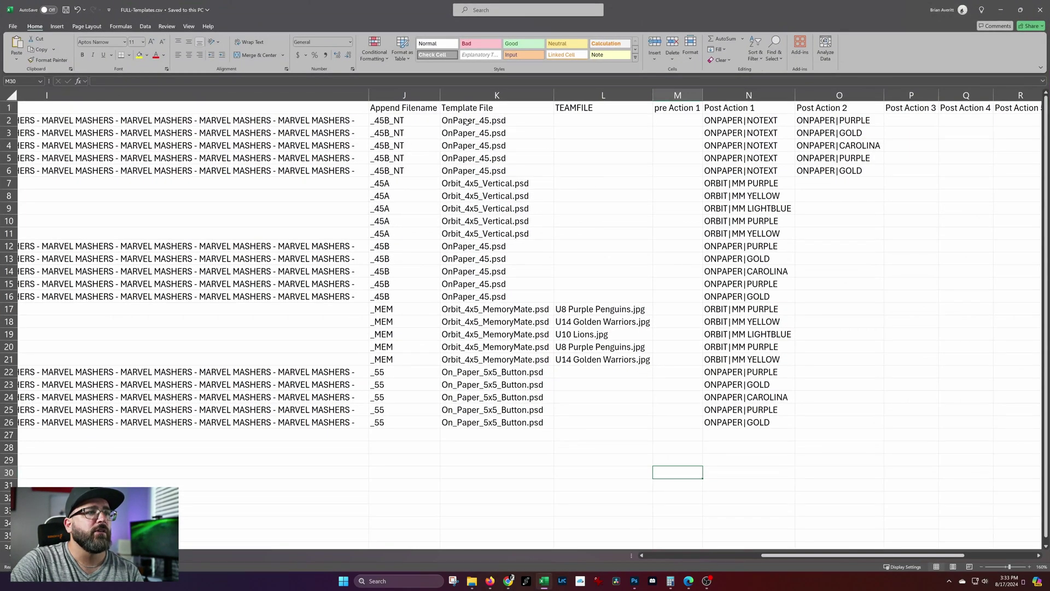
{"action": "left_click", "coordinate": [603, 95]}
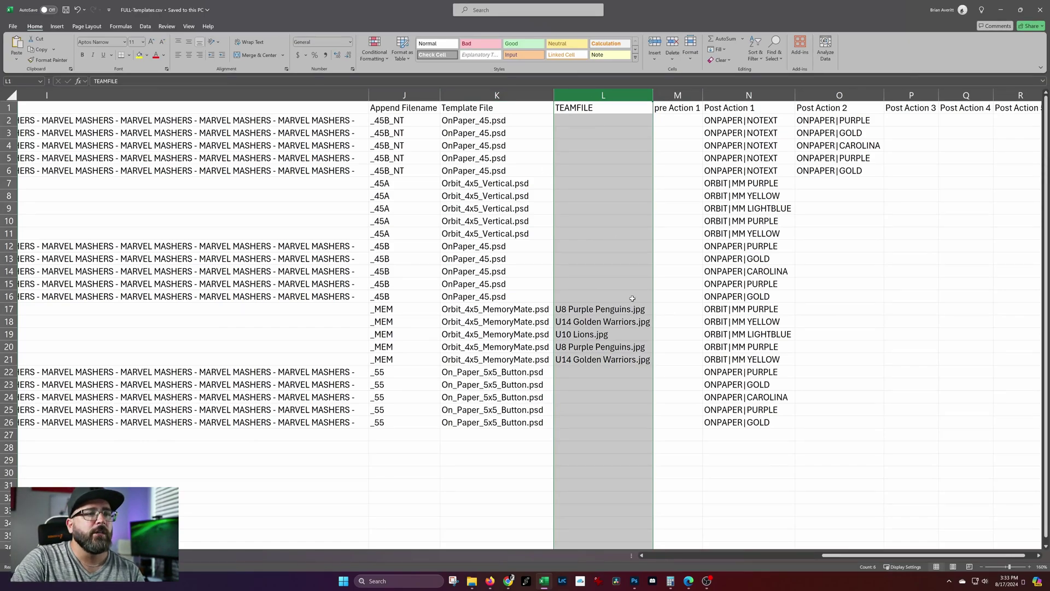
{"action": "left_click_drag", "start_coordinate": [610, 308], "coordinate": [611, 363]}
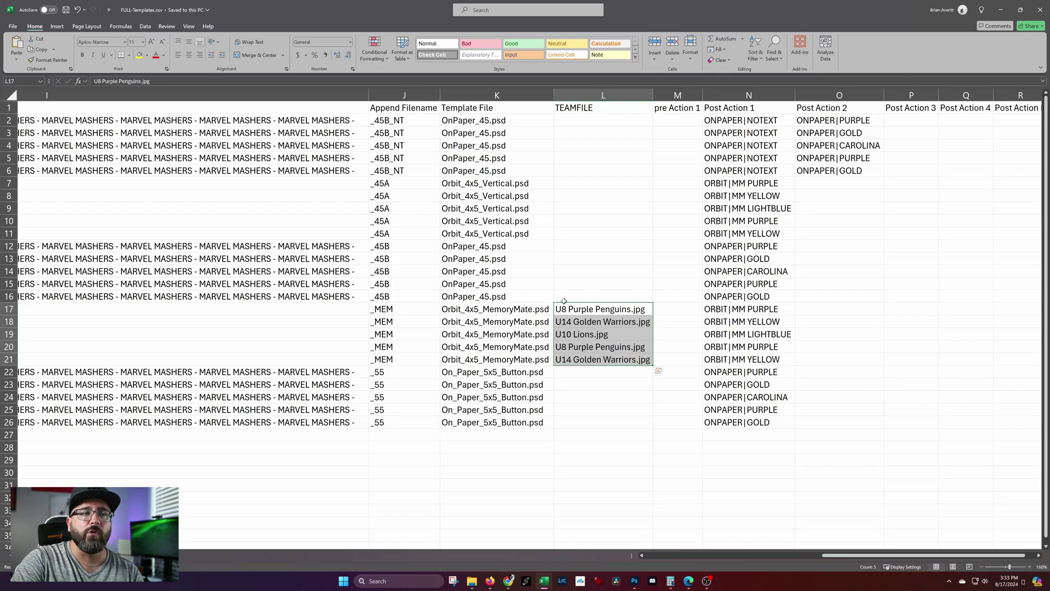
{"action": "left_click", "coordinate": [1001, 10]}
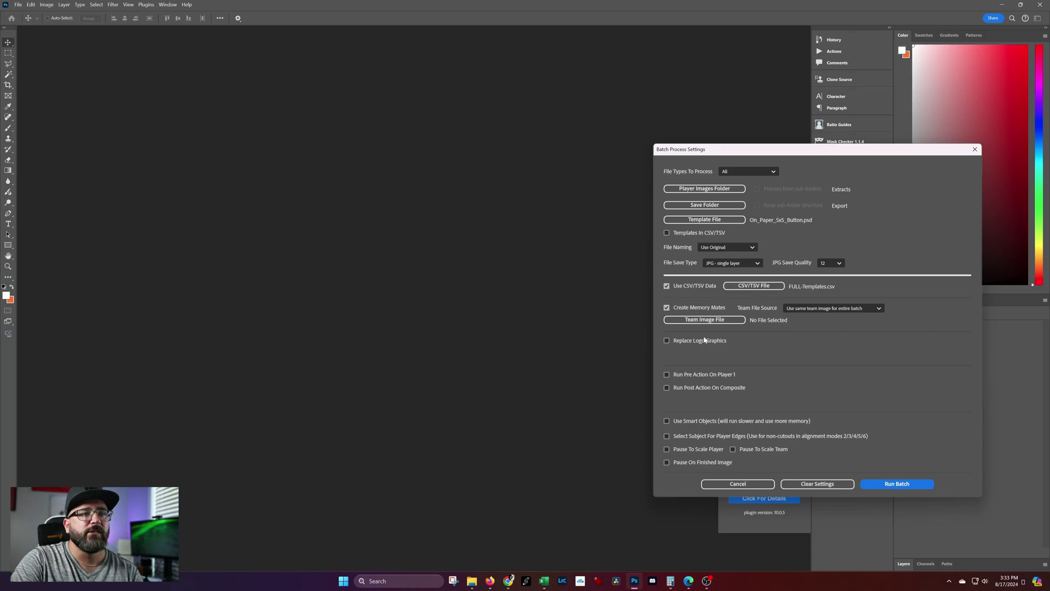
{"action": "left_click", "coordinate": [724, 322]}
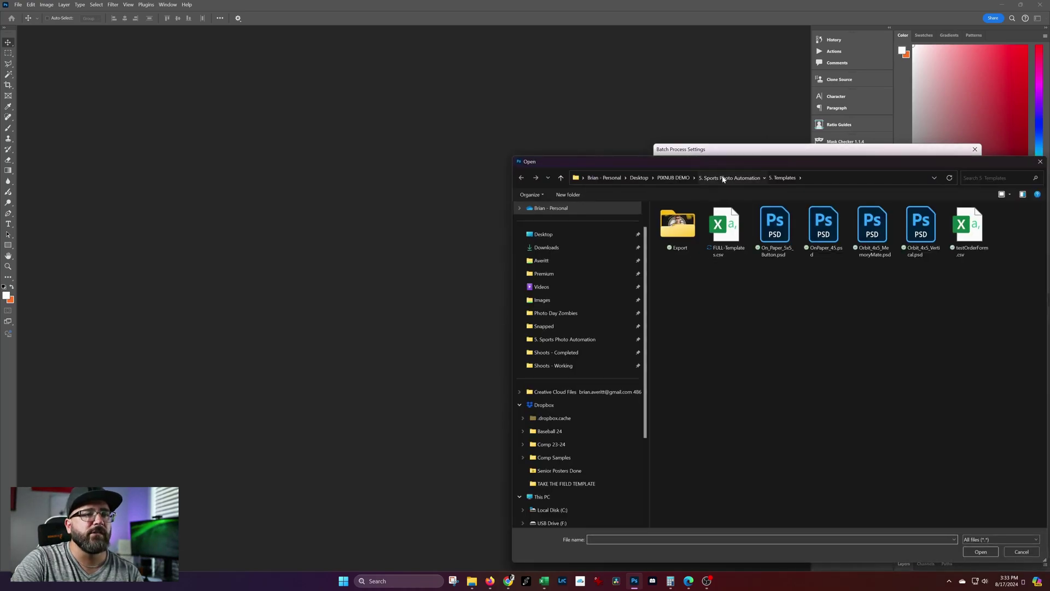
{"action": "left_click", "coordinate": [731, 178]}
{"action": "double_click", "coordinate": [692, 353]}
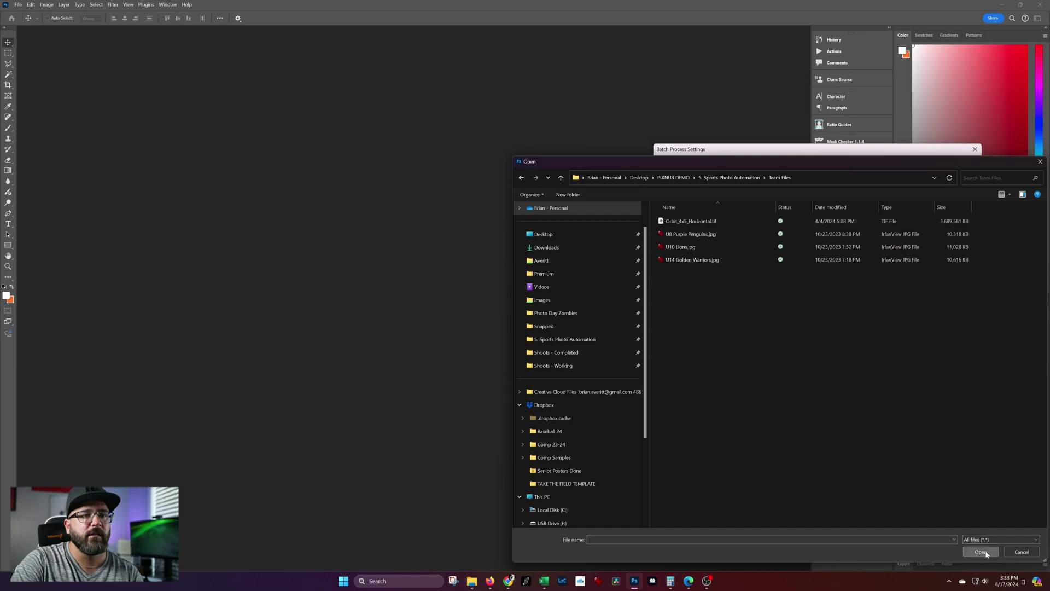
{"action": "left_click", "coordinate": [1029, 553]}
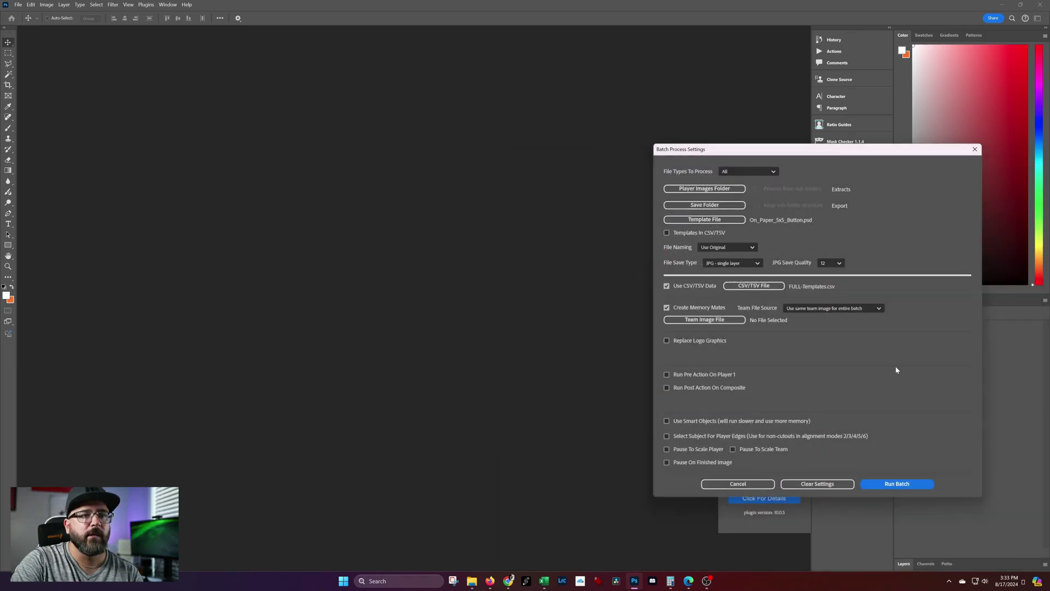
Step: Set the team file source to get team images from the CSV/TSV file and choose Team Files as the team images folder
{"action": "left_click", "coordinate": [819, 308]}
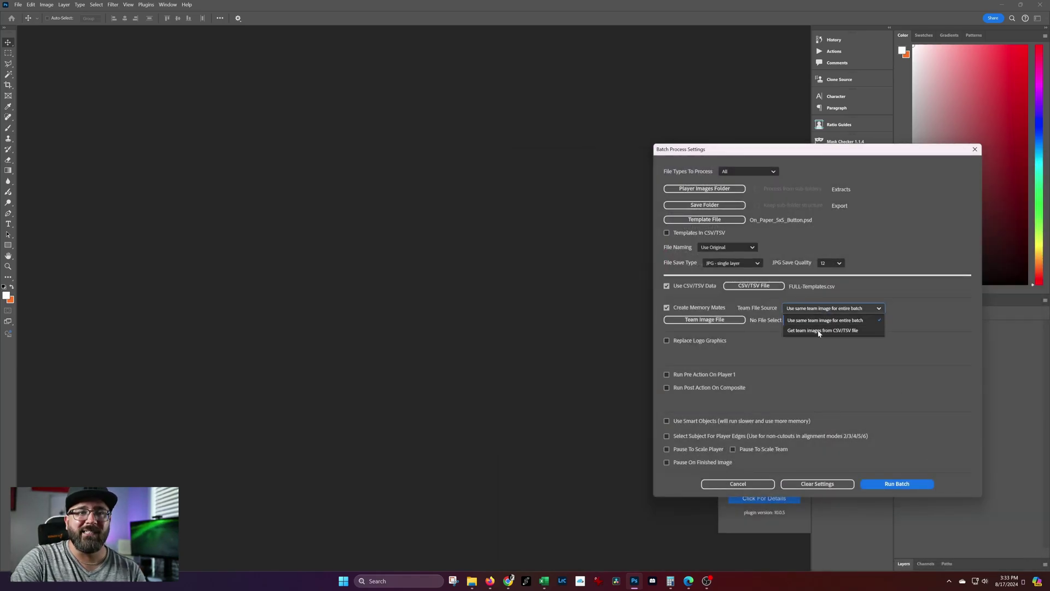
{"action": "left_click", "coordinate": [834, 331]}
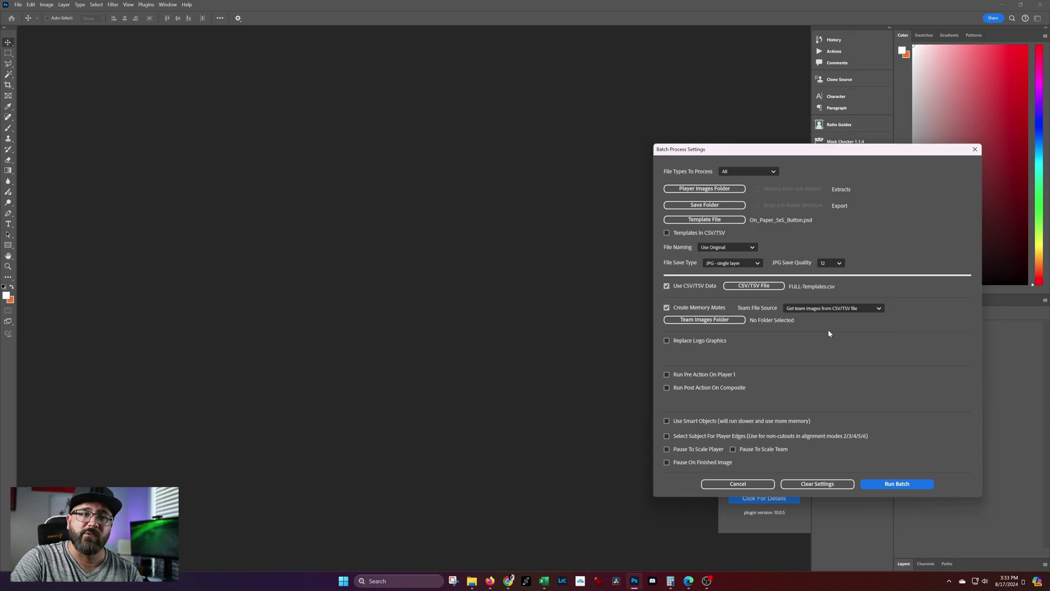
{"action": "left_click", "coordinate": [718, 322]}
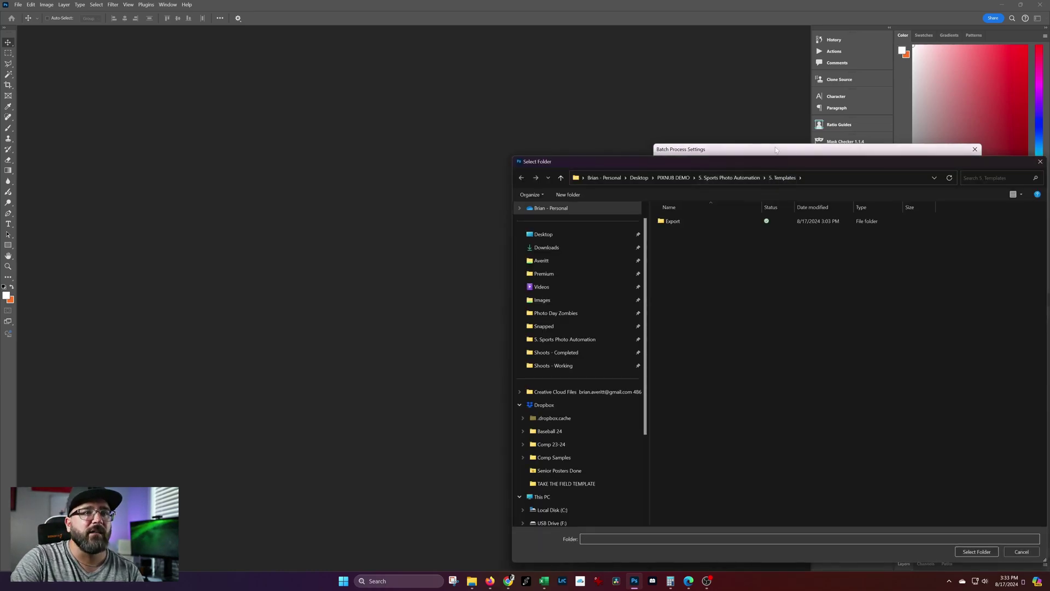
{"action": "left_click", "coordinate": [733, 178]}
{"action": "double_click", "coordinate": [677, 350]}
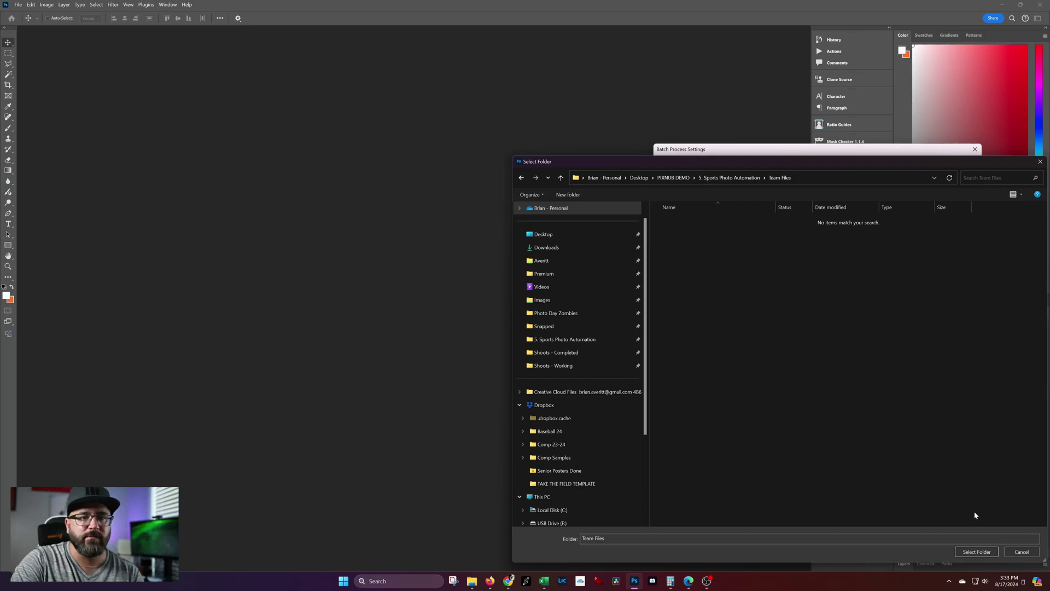
{"action": "left_click", "coordinate": [977, 551]}
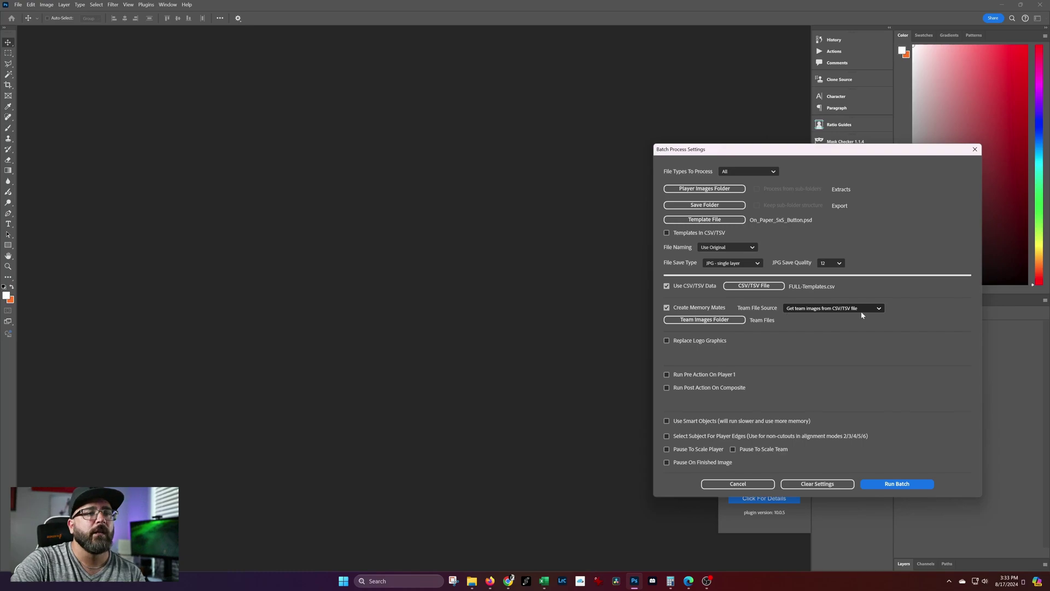
Step: Turn on Pause On Finished Image and Templates in CSV/TSV, with 5. Templates as the templates folder
{"action": "left_click", "coordinate": [721, 462]}
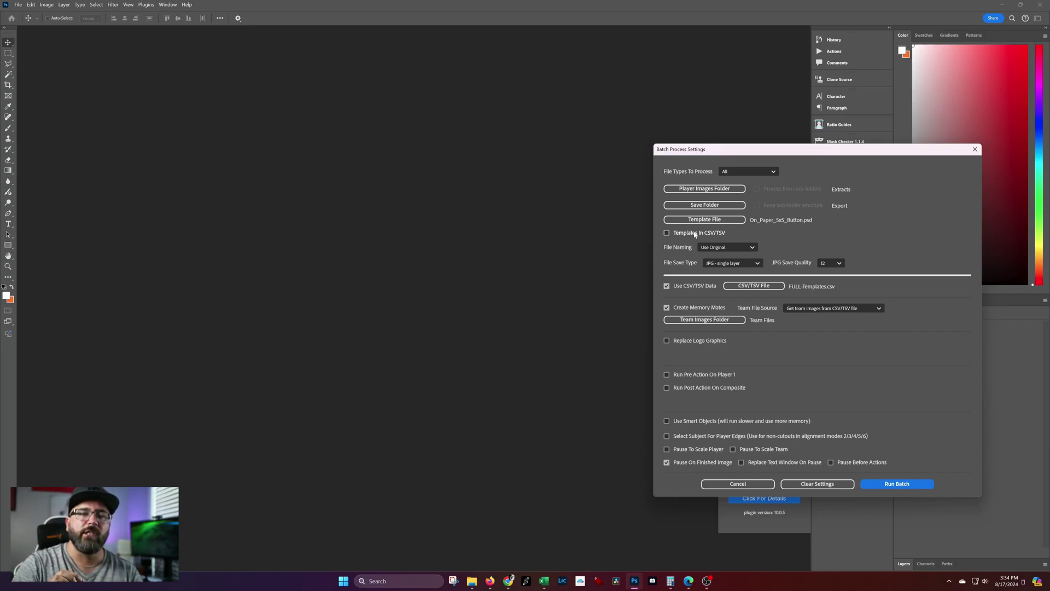
{"action": "left_click", "coordinate": [695, 235]}
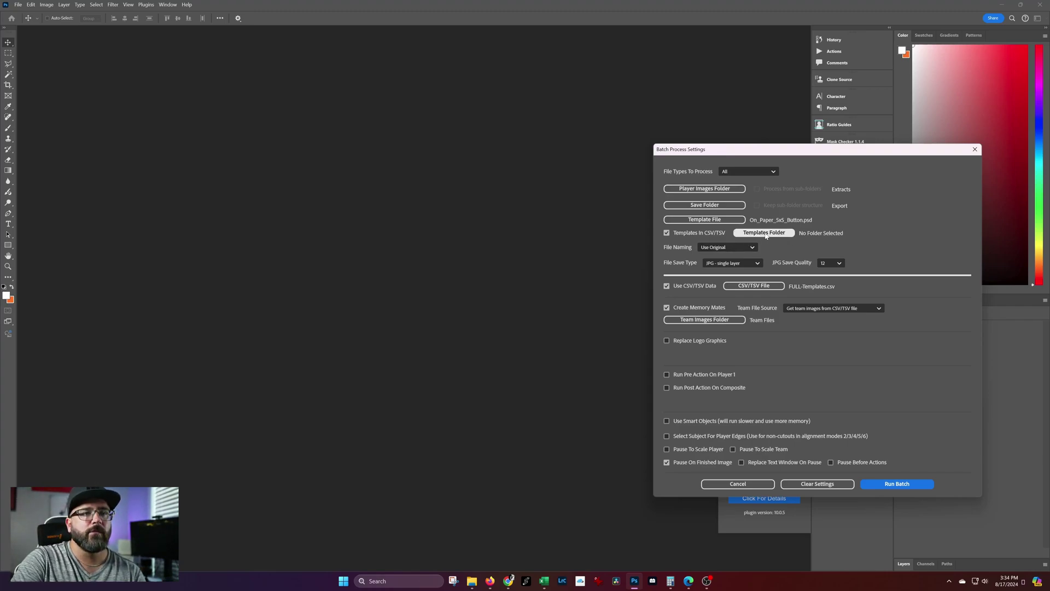
{"action": "left_click", "coordinate": [766, 235]}
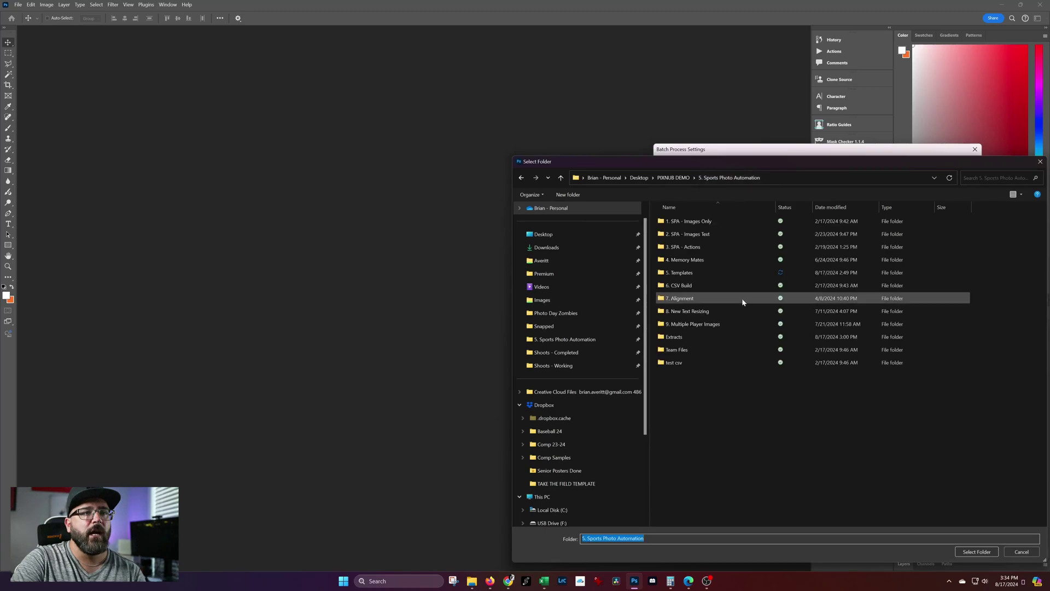
{"action": "double_click", "coordinate": [693, 273]}
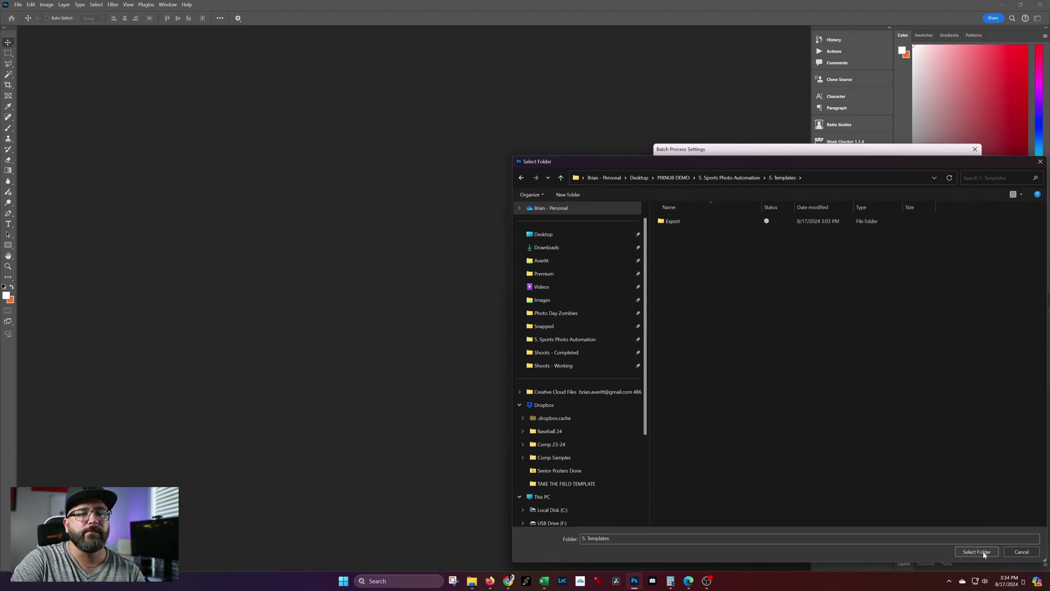
{"action": "left_click", "coordinate": [976, 552]}
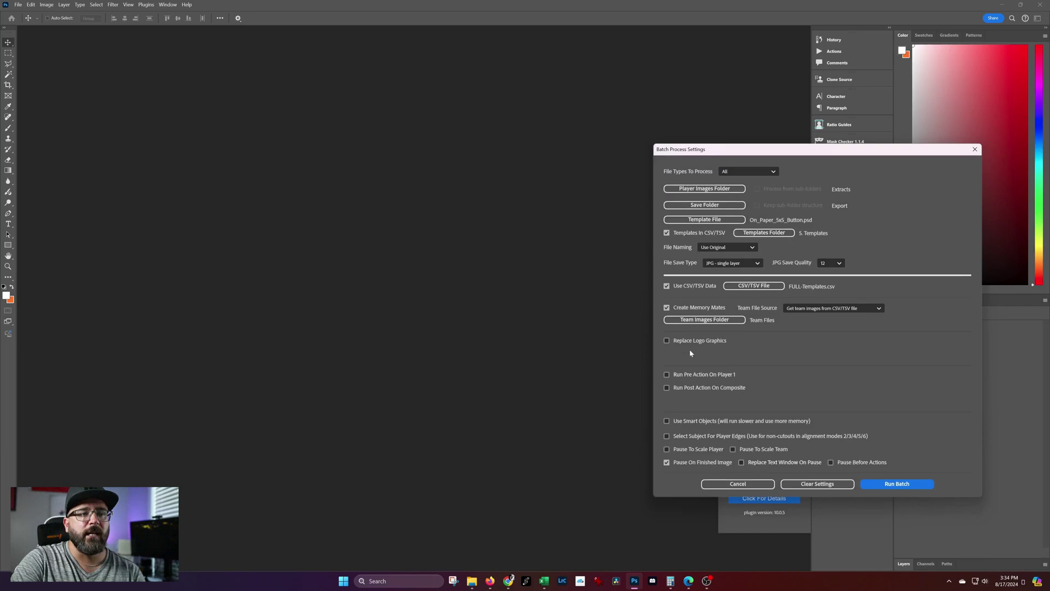
Step: Turn off Pause On Finished Image and run the batch, starting over instead of resuming the last batch
{"action": "left_click", "coordinate": [698, 465]}
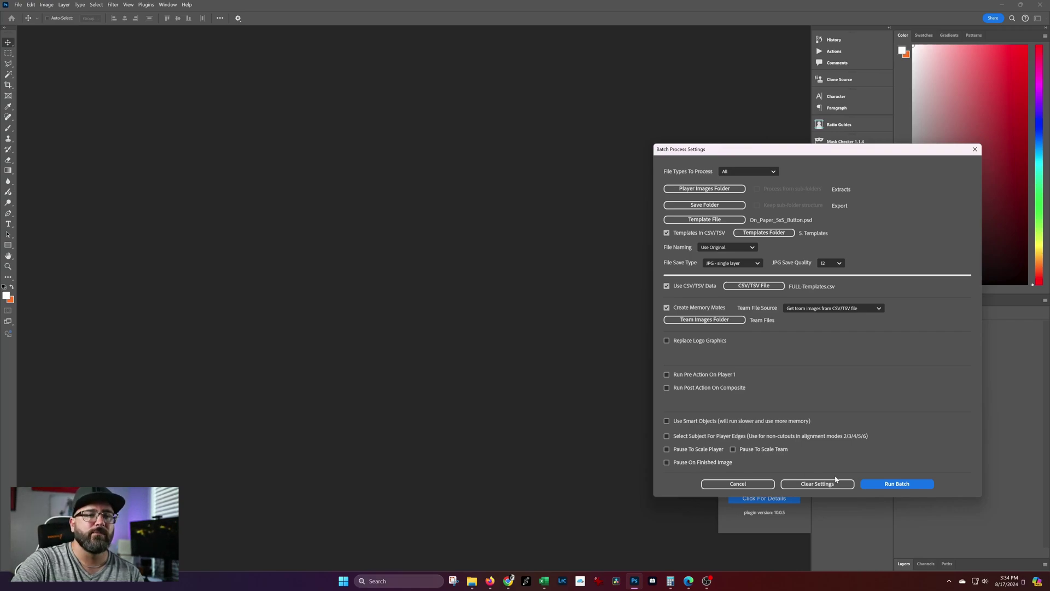
{"action": "left_click", "coordinate": [877, 483]}
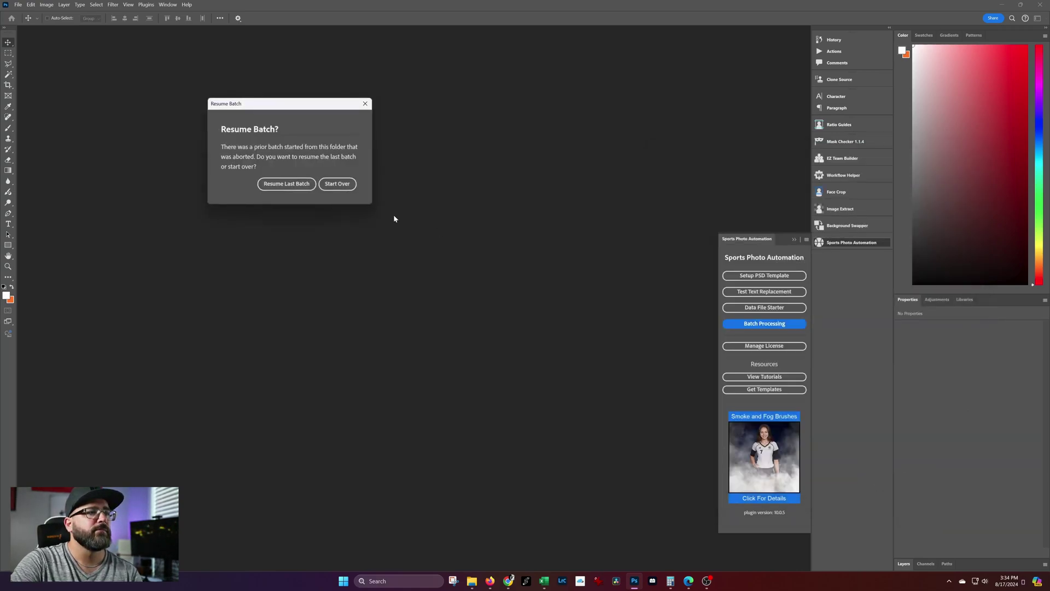
{"action": "left_click", "coordinate": [337, 184]}
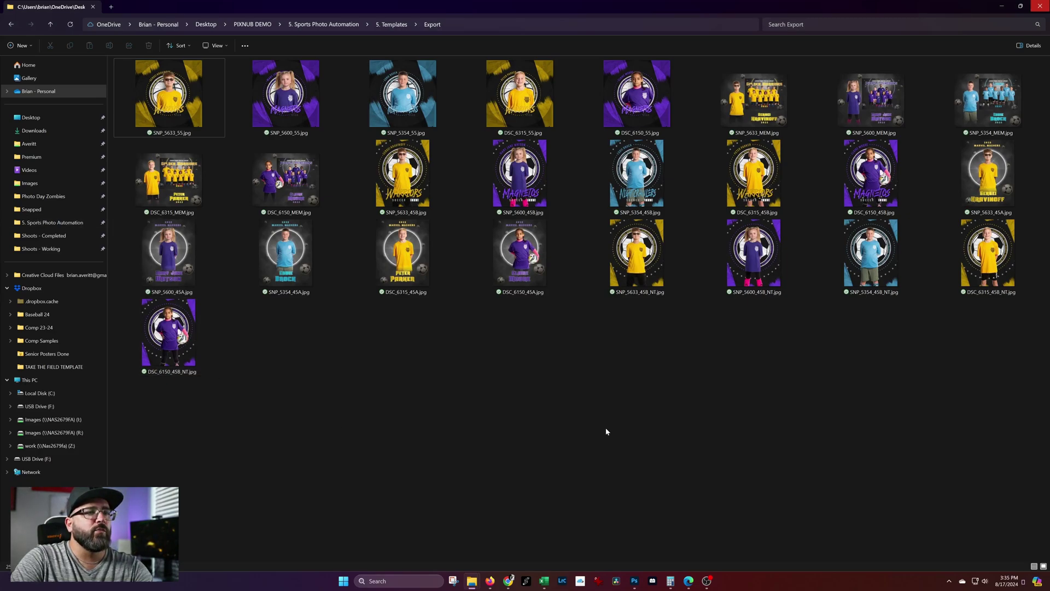
Step: Review the exported _55 button images and the _MEM memory mates in the Export folder, selecting each group
{"action": "left_click", "coordinate": [206, 73]}
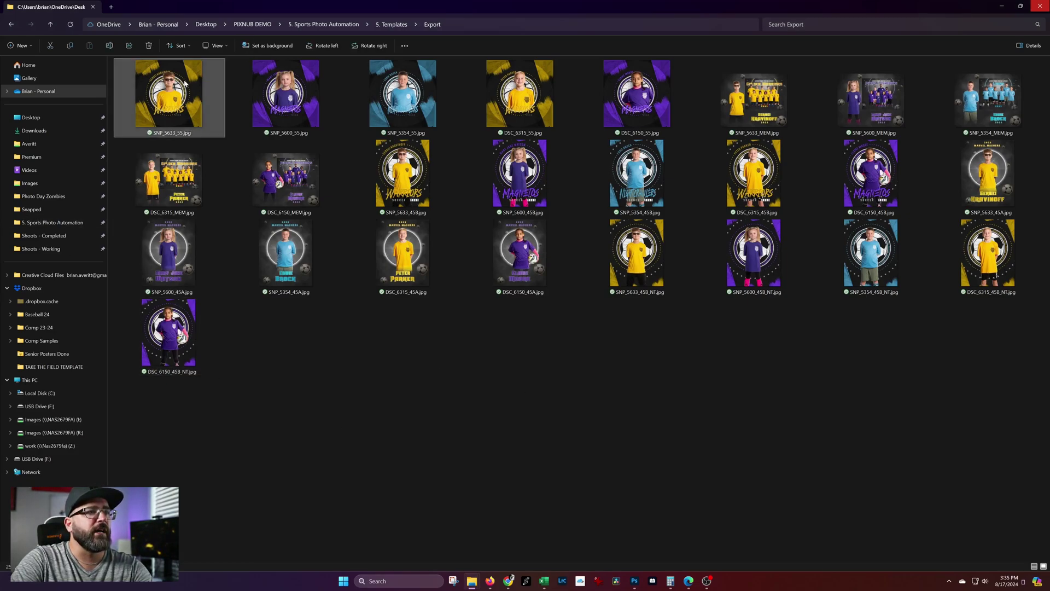
{"action": "left_click", "coordinate": [520, 94], "text": "ctrl"}
{"action": "left_click", "coordinate": [637, 94], "text": "ctrl"}
{"action": "left_click", "coordinate": [186, 114], "text": "shift"}
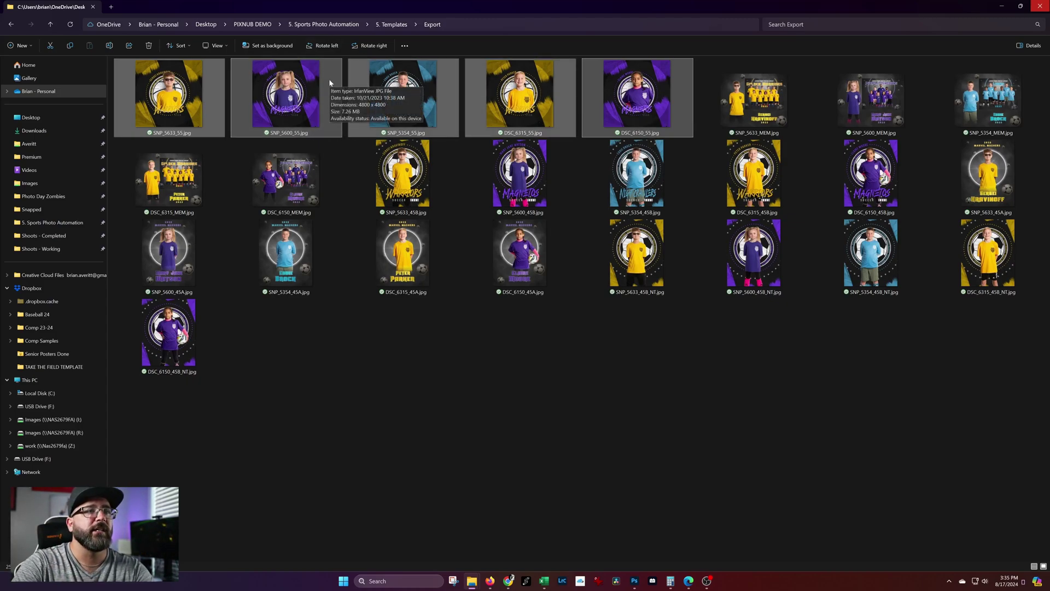
{"action": "left_click", "coordinate": [712, 118]}
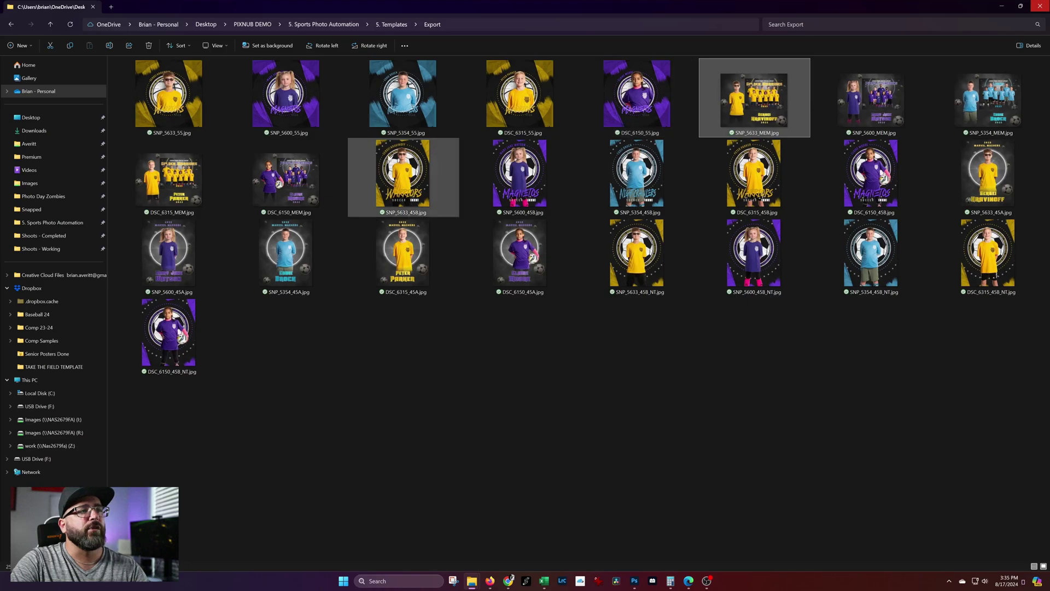
{"action": "left_click", "coordinate": [299, 181], "text": "shift"}
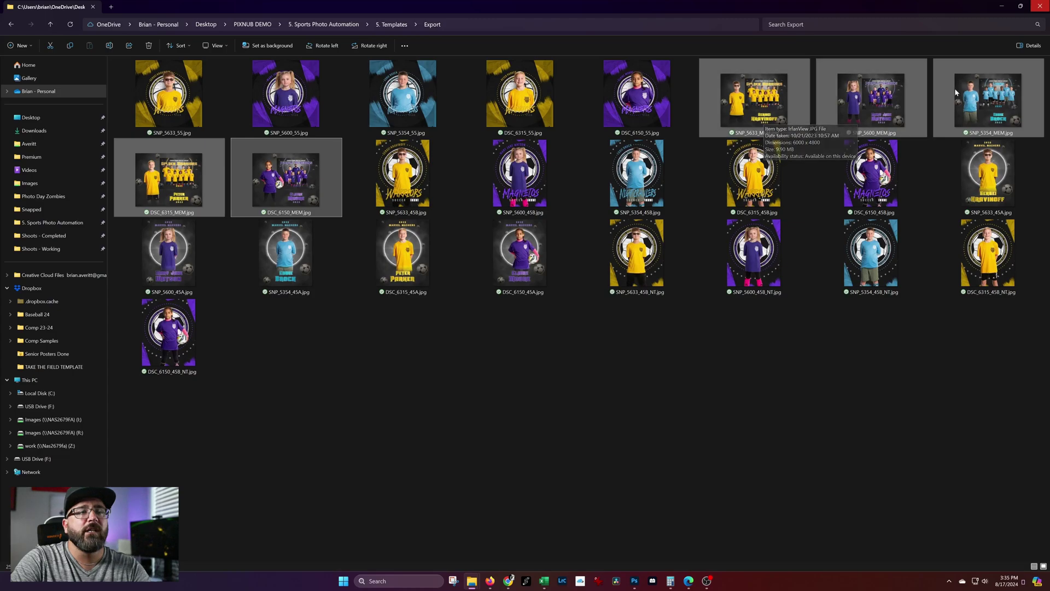
Step: Review the exported _45B, _45A and _45B_NT images in the Export folder, selecting each group in turn
{"action": "left_click", "coordinate": [387, 185]}
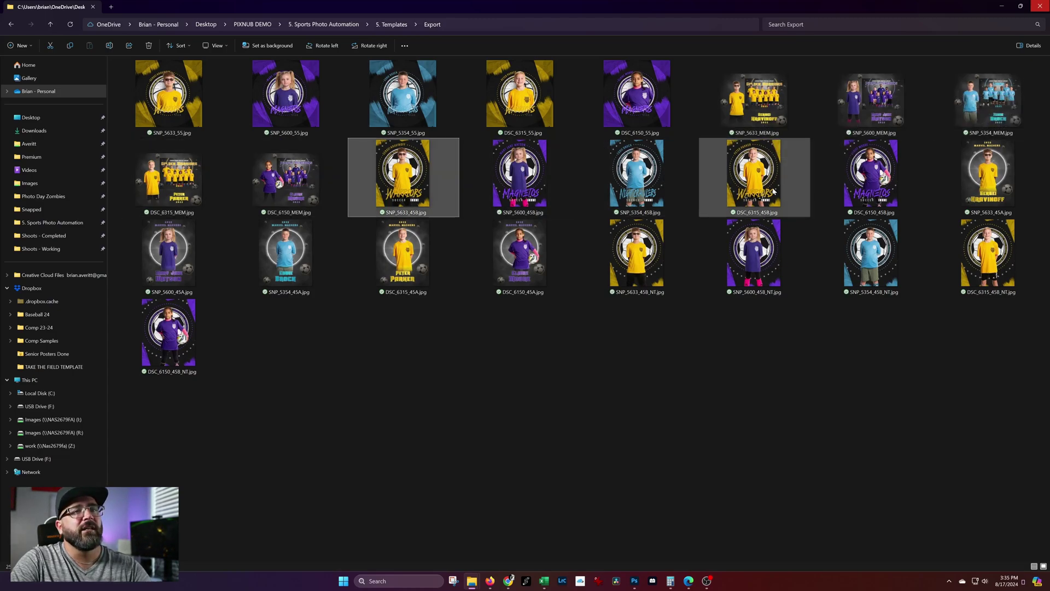
{"action": "left_click", "coordinate": [874, 201], "text": "shift"}
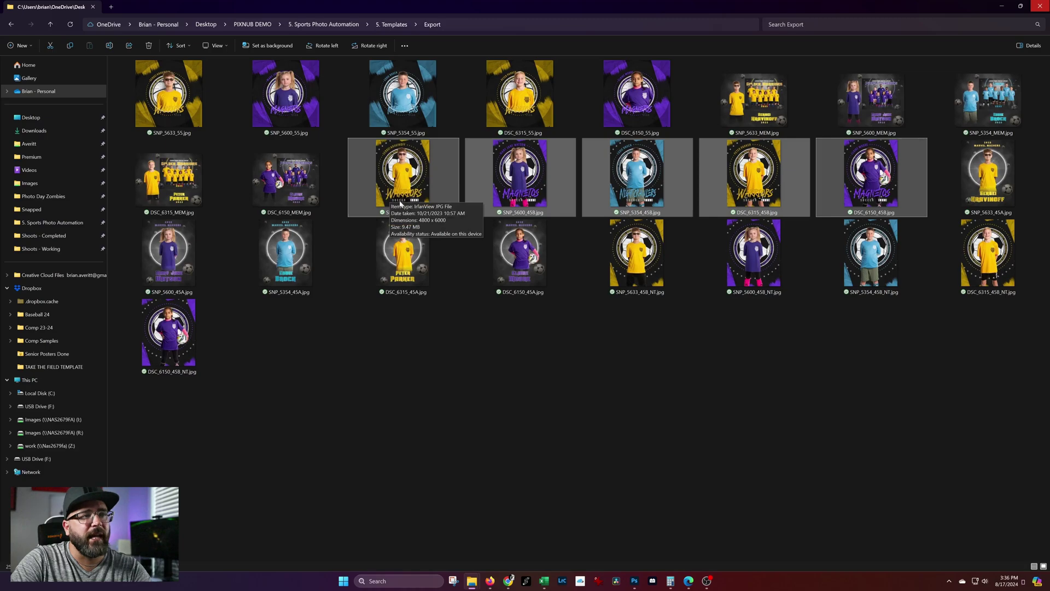
{"action": "key", "text": "Right"}
{"action": "left_click", "coordinate": [522, 255], "text": "shift"}
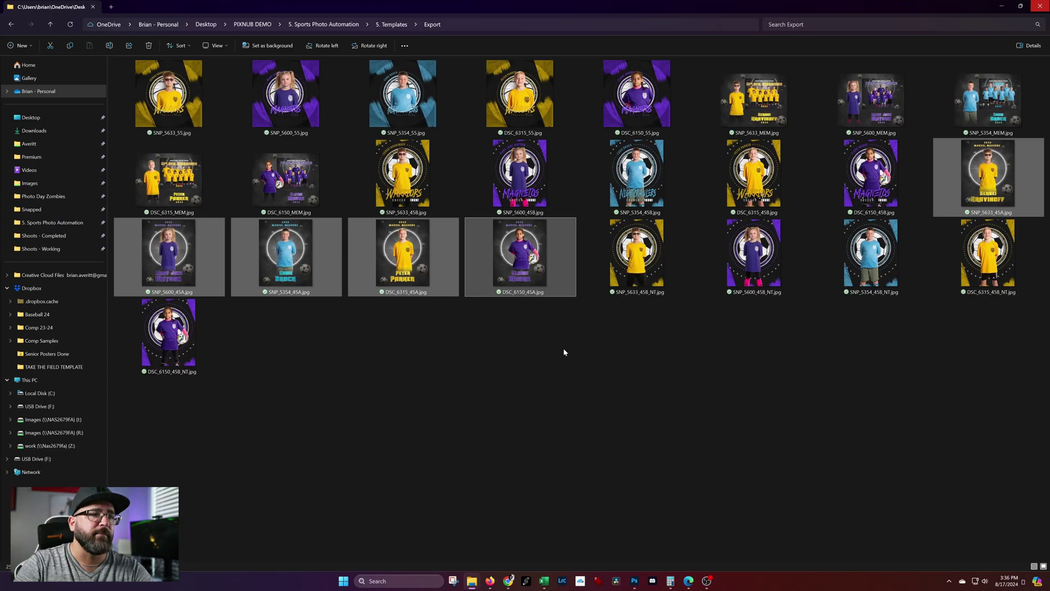
{"action": "left_click", "coordinate": [622, 262]}
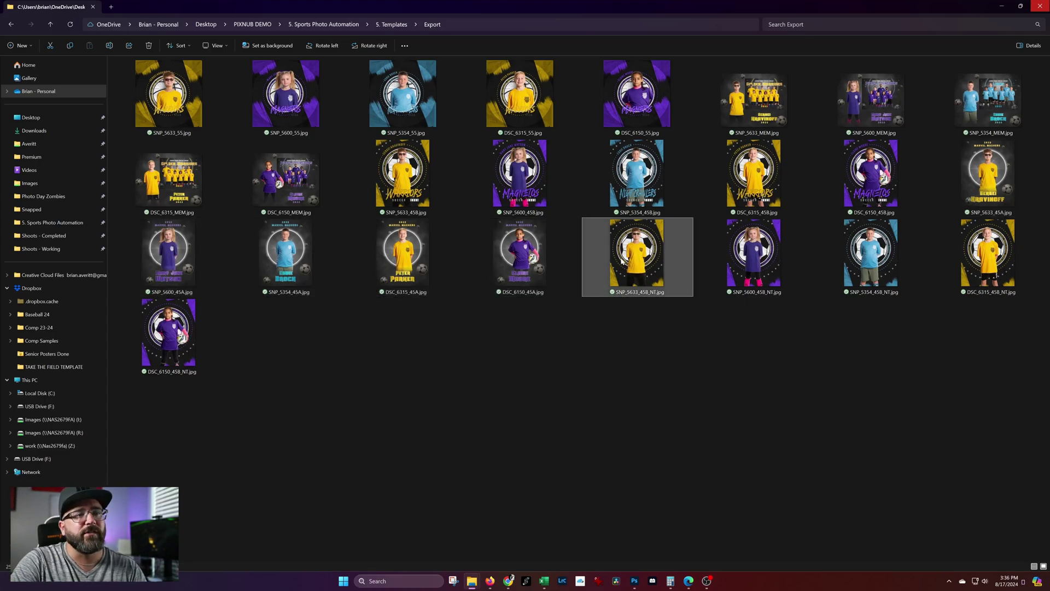
{"action": "key", "text": "shift+End"}
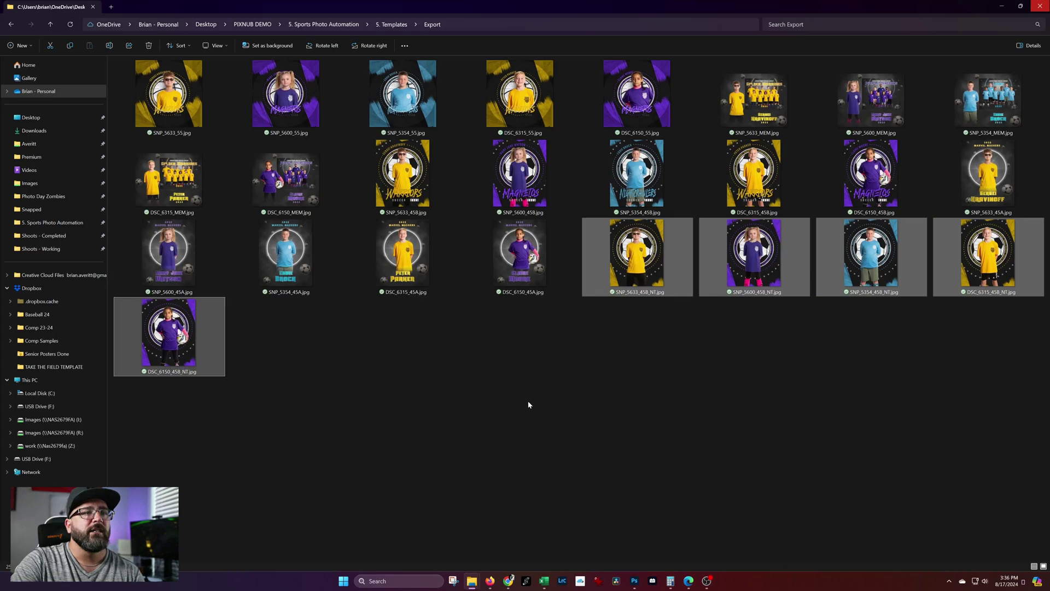
Step: Compare the exported _45B_NT images with the _45B versions and clear the file selection
{"action": "left_click", "coordinate": [634, 342]}
{"action": "left_click", "coordinate": [643, 344]}
{"action": "left_click_drag", "start_coordinate": [647, 311], "coordinate": [642, 203]}
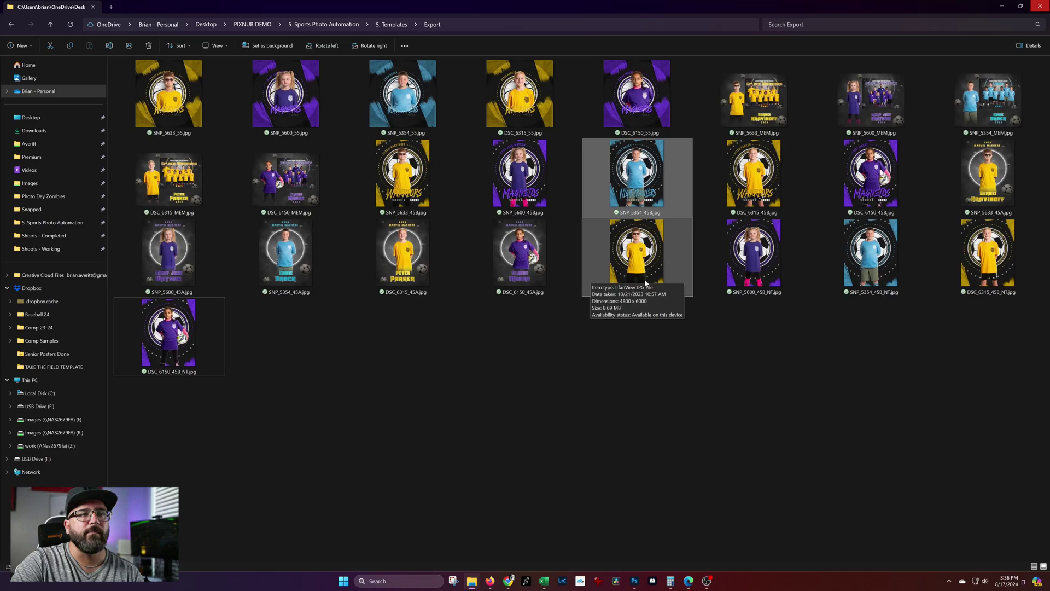
{"action": "left_click", "coordinate": [666, 383]}
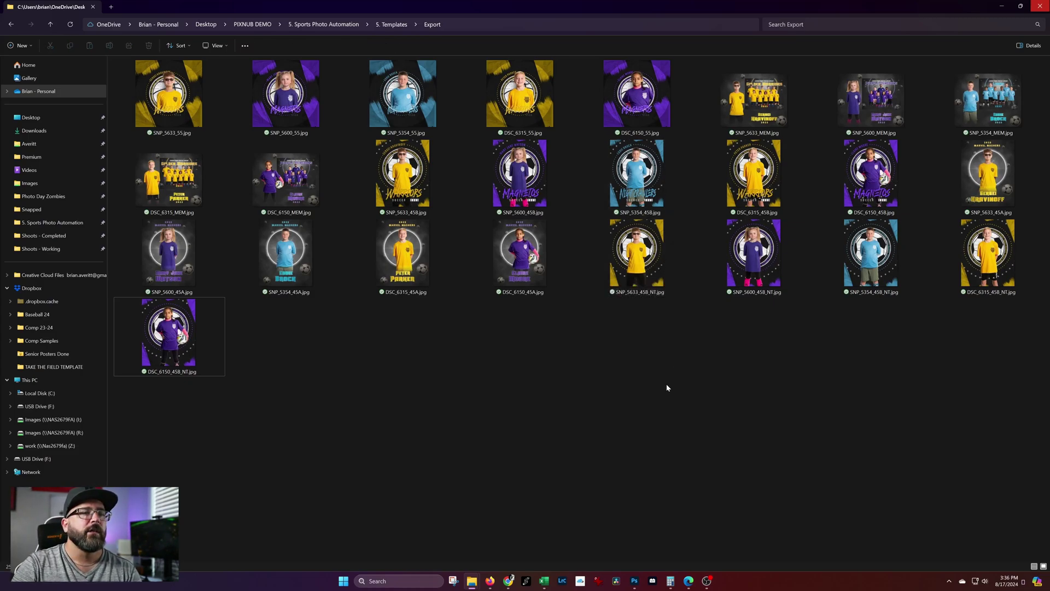